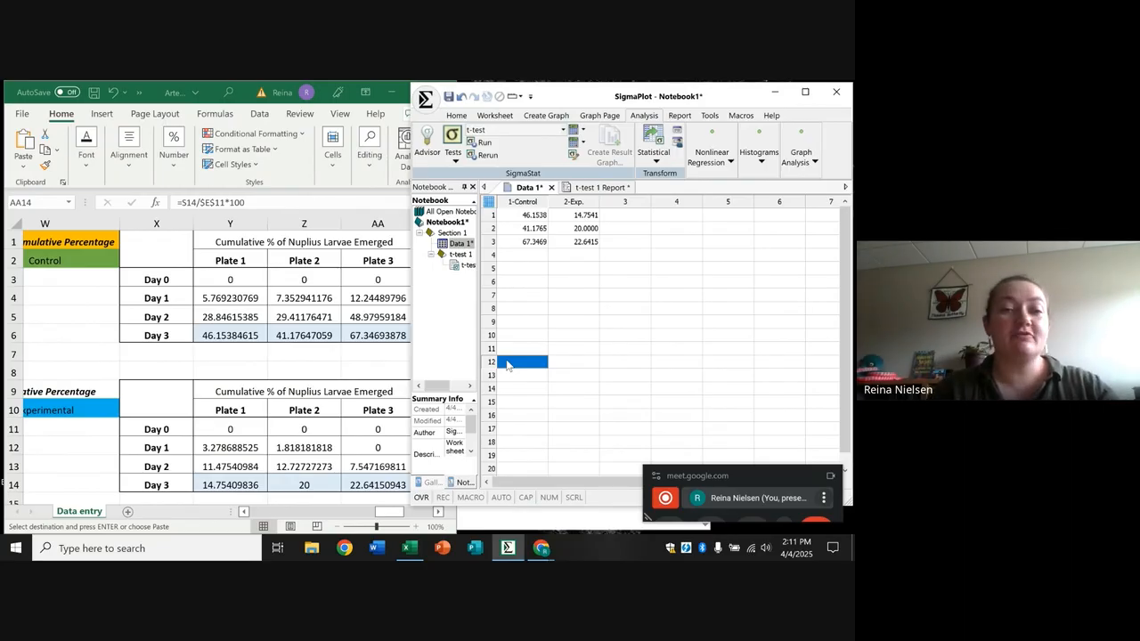
# Step: Examine the Control and Exp. columns in the SigmaPlot worksheet and the Average and Standard Error columns in the Excel sheet
pyautogui.click(523, 200)
pyautogui.moveTo(556, 188); pyautogui.dragTo(563, 188)
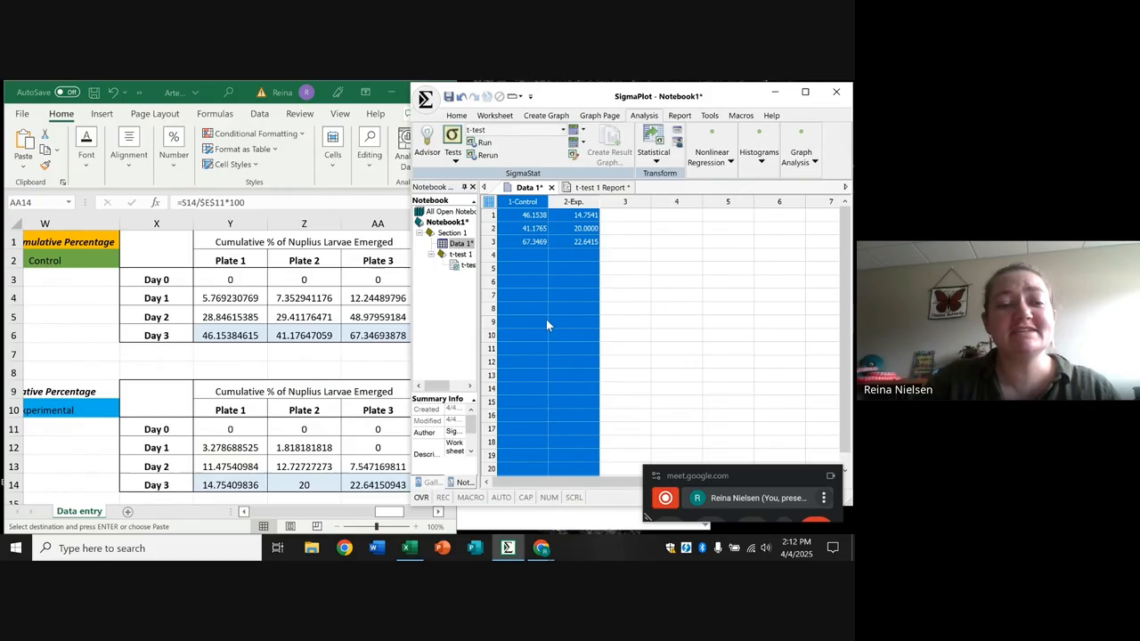
pyautogui.click(384, 360)
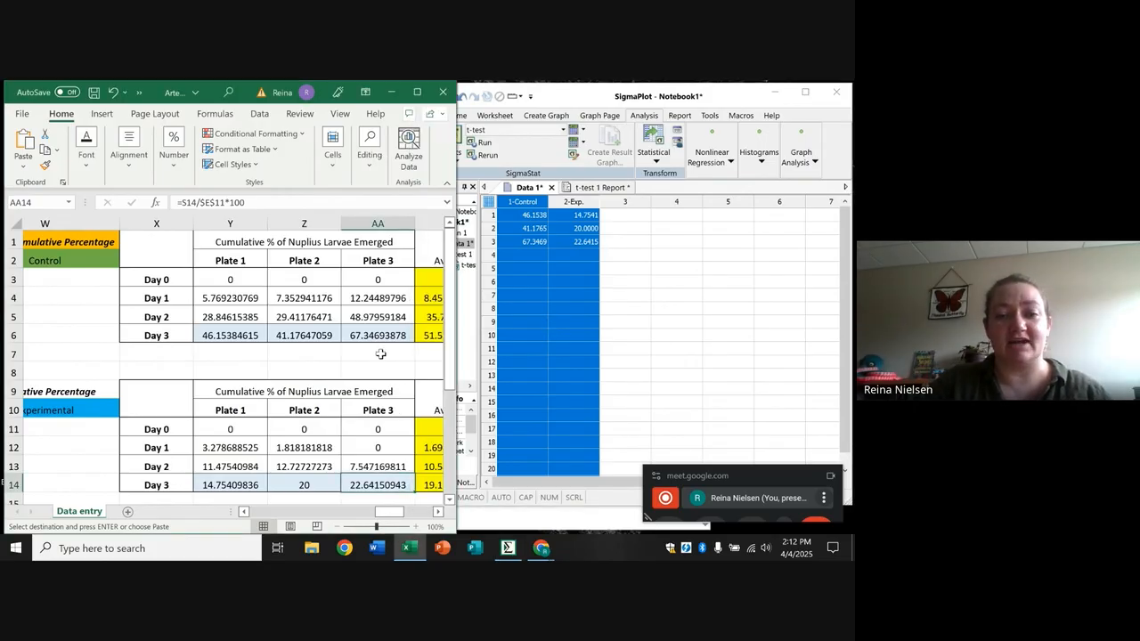
pyautogui.click(673, 295)
pyautogui.click(319, 379)
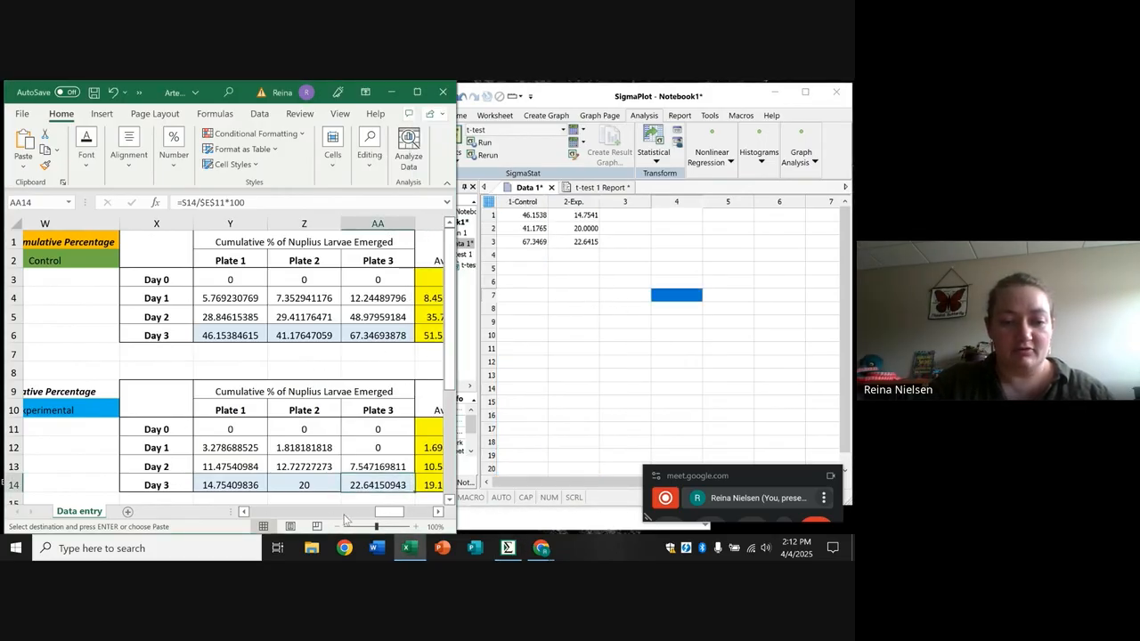
pyautogui.moveTo(384, 513); pyautogui.dragTo(407, 515)
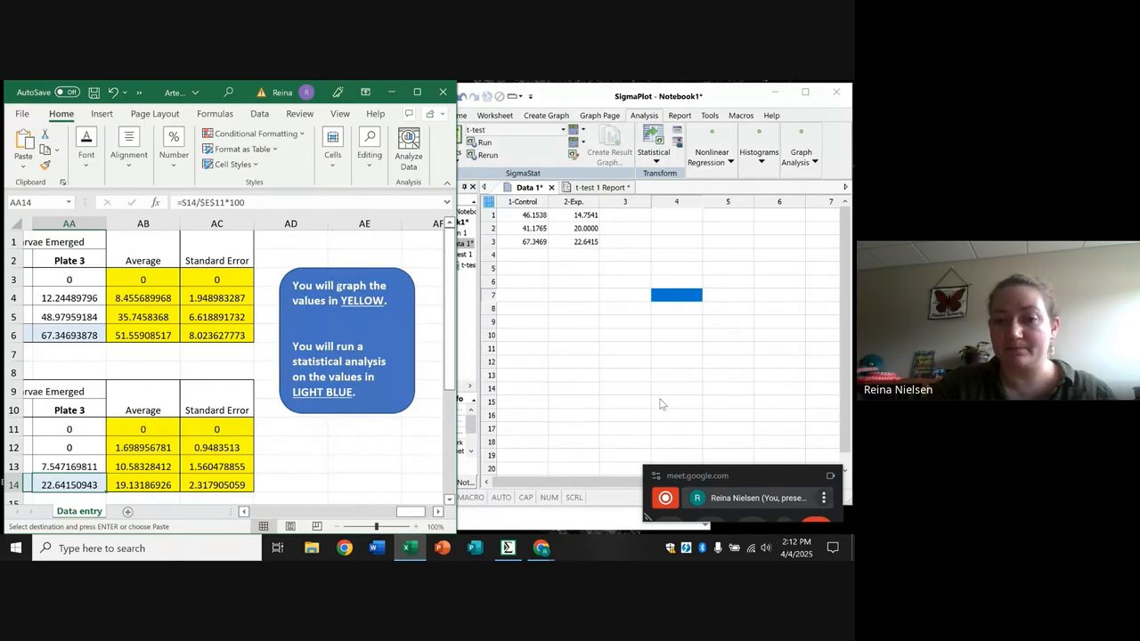
# Step: Title the third column of the SigmaPlot worksheet "Days"
pyautogui.click(561, 295)
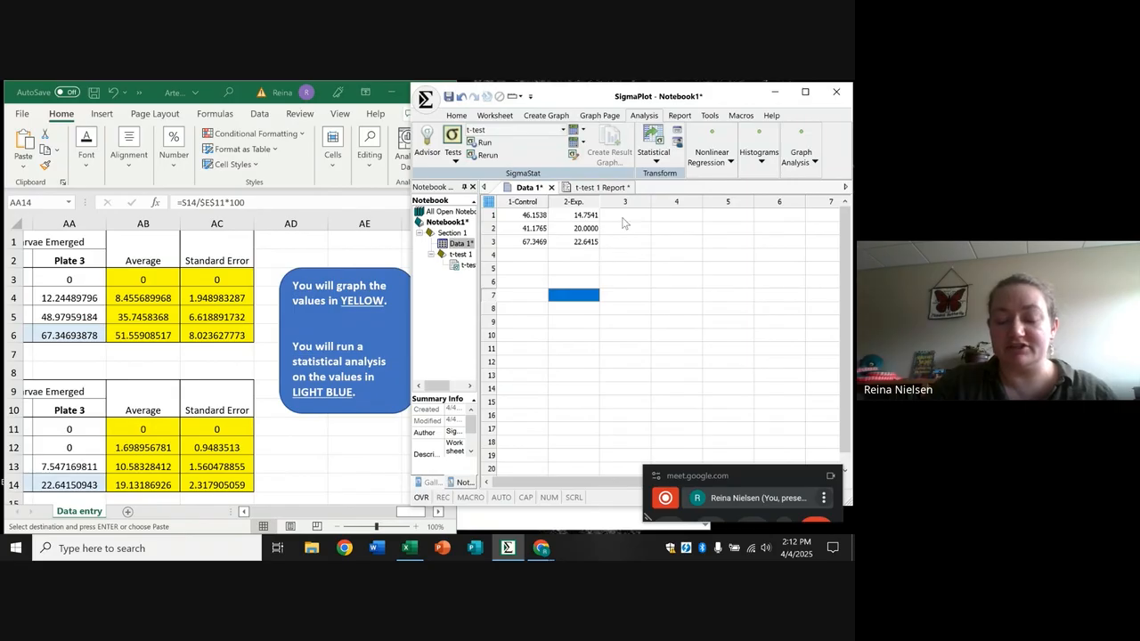
pyautogui.click(664, 194)
pyautogui.click(630, 196)
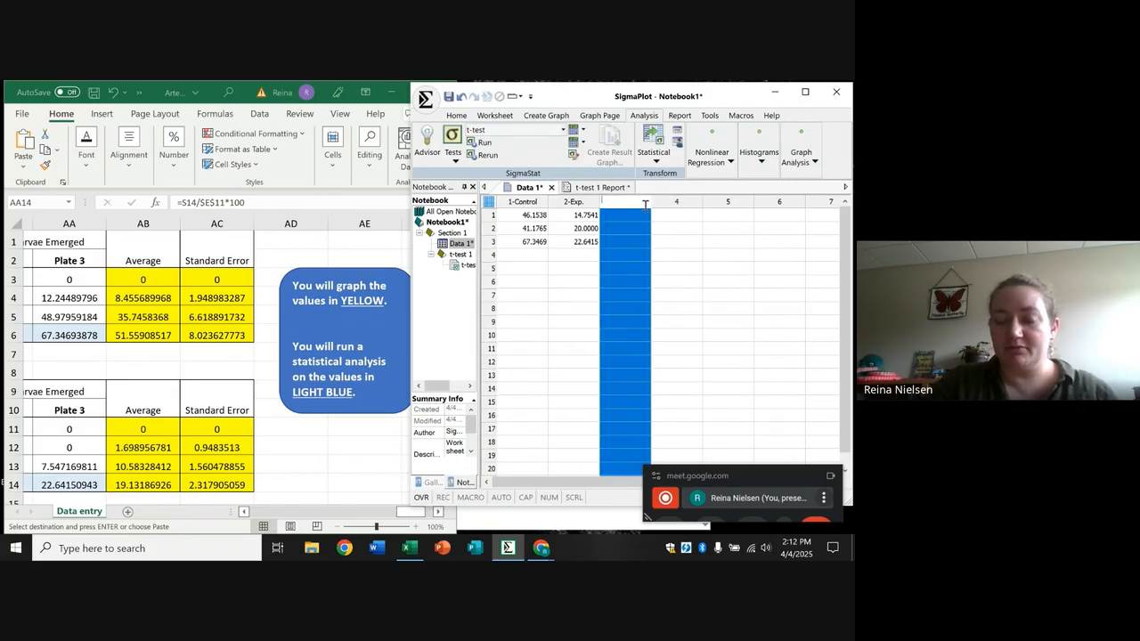
pyautogui.write('Days')
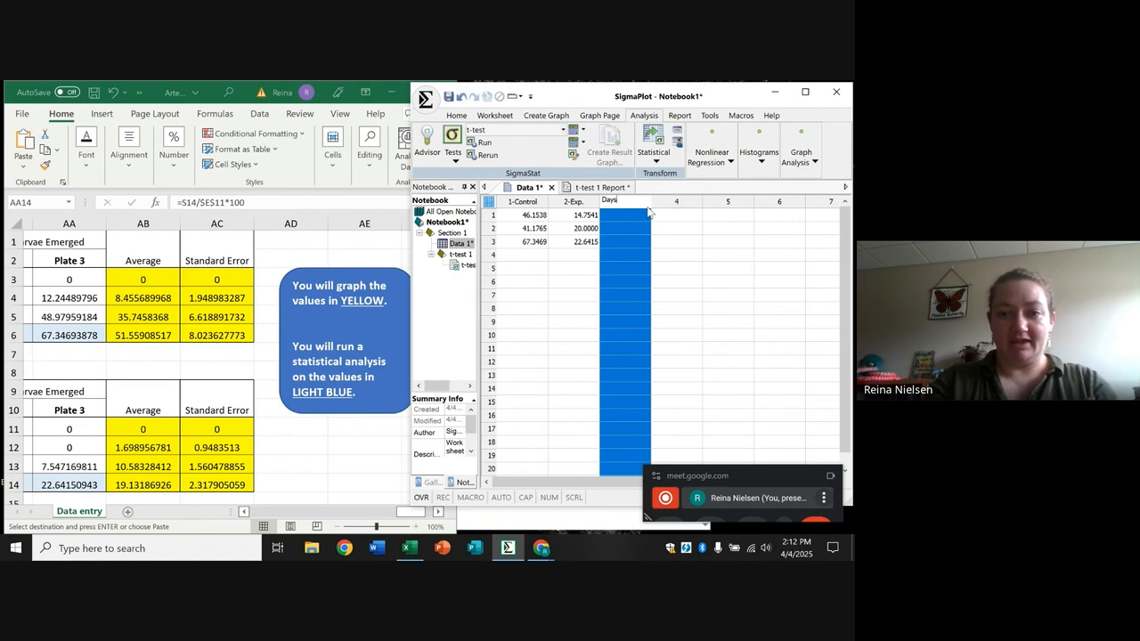
pyautogui.press('Return')
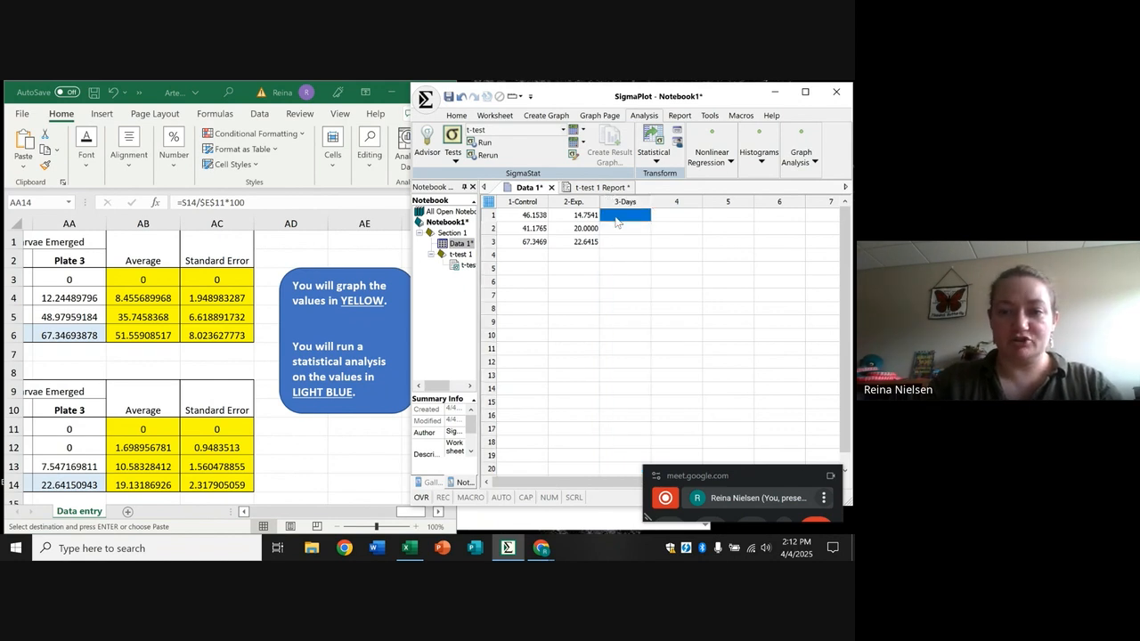
# Step: Enter Day 0, Day 1, Day 2 and Day 3 in rows 1 to 4 of the Days column
pyautogui.write('Day')
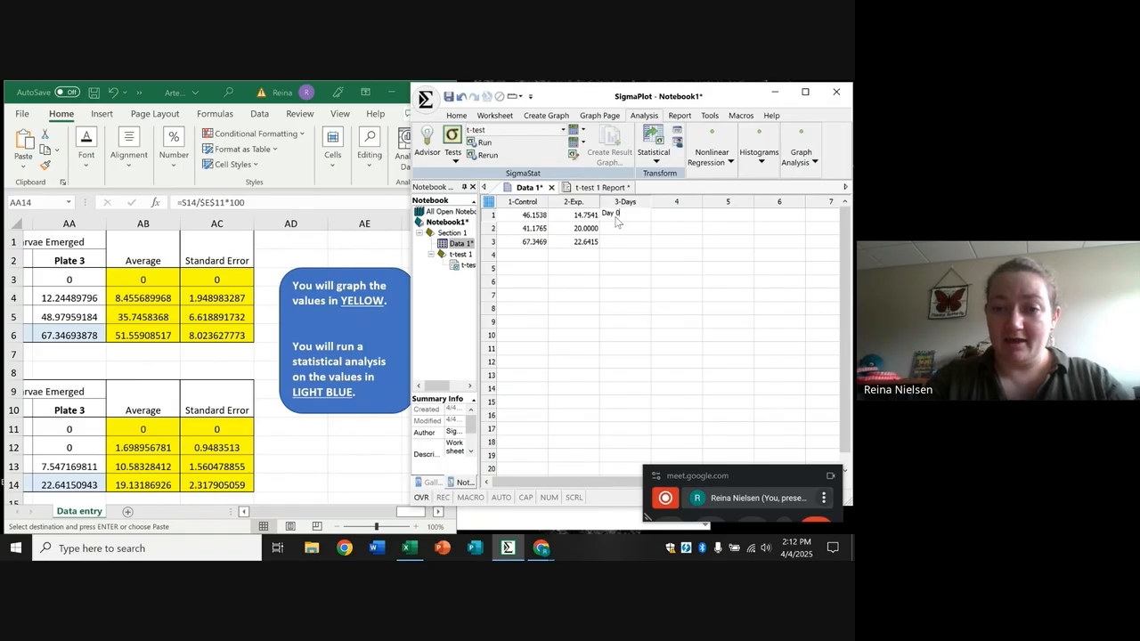
pyautogui.write(' 0')
pyautogui.click(633, 229)
pyautogui.write('Day ')
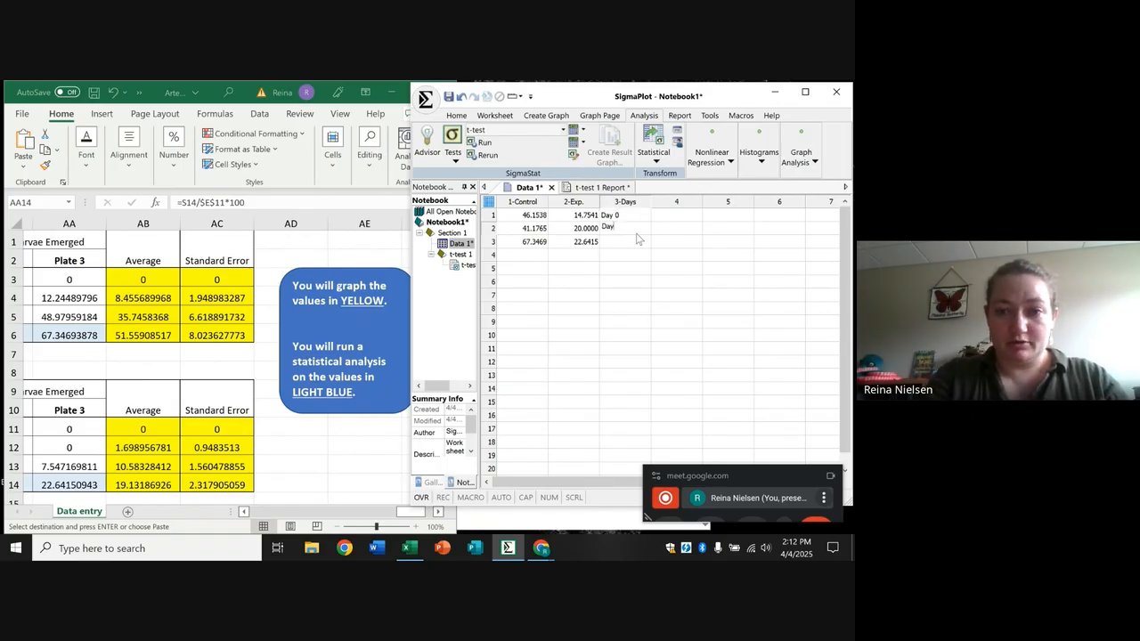
pyautogui.write('1')
pyautogui.click(634, 242)
pyautogui.write('Da')
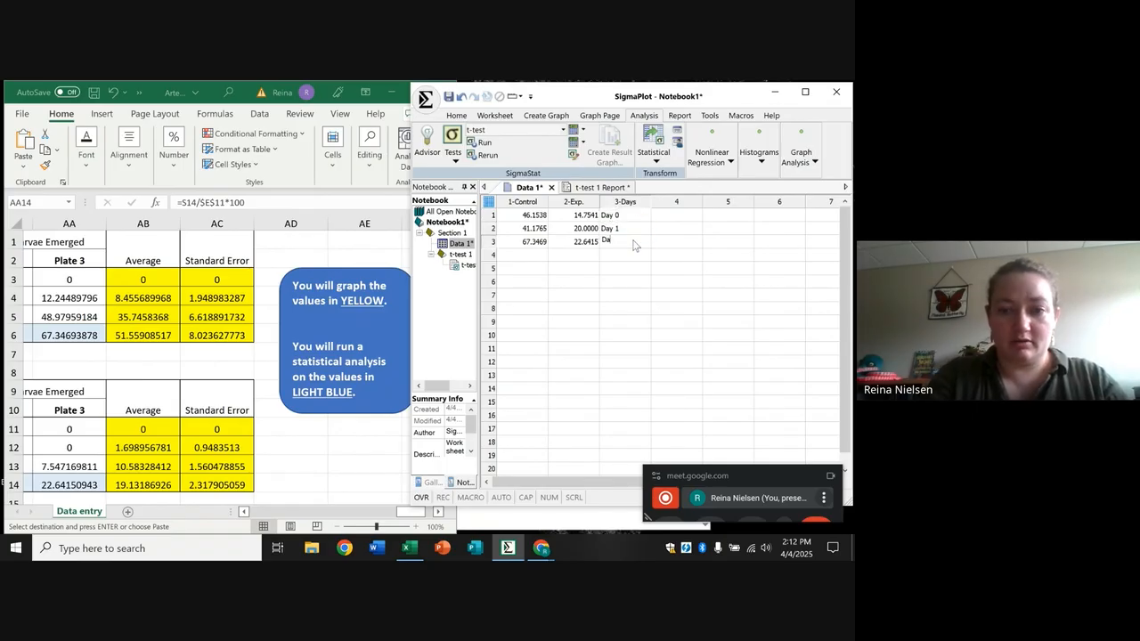
pyautogui.write('y 2')
pyautogui.click(643, 255)
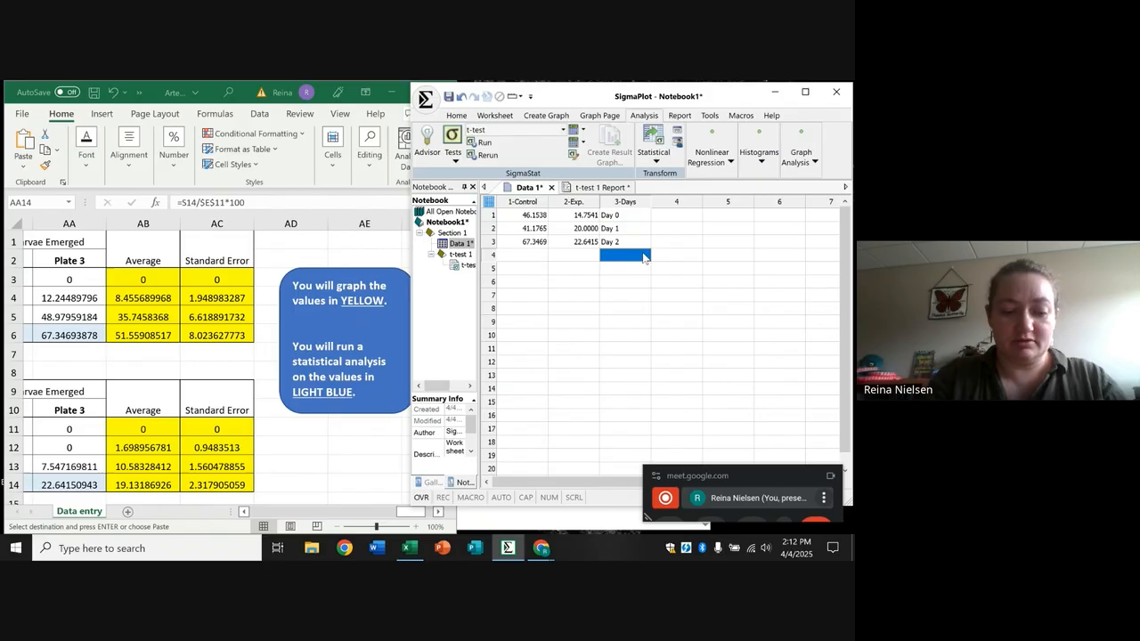
pyautogui.click(643, 254)
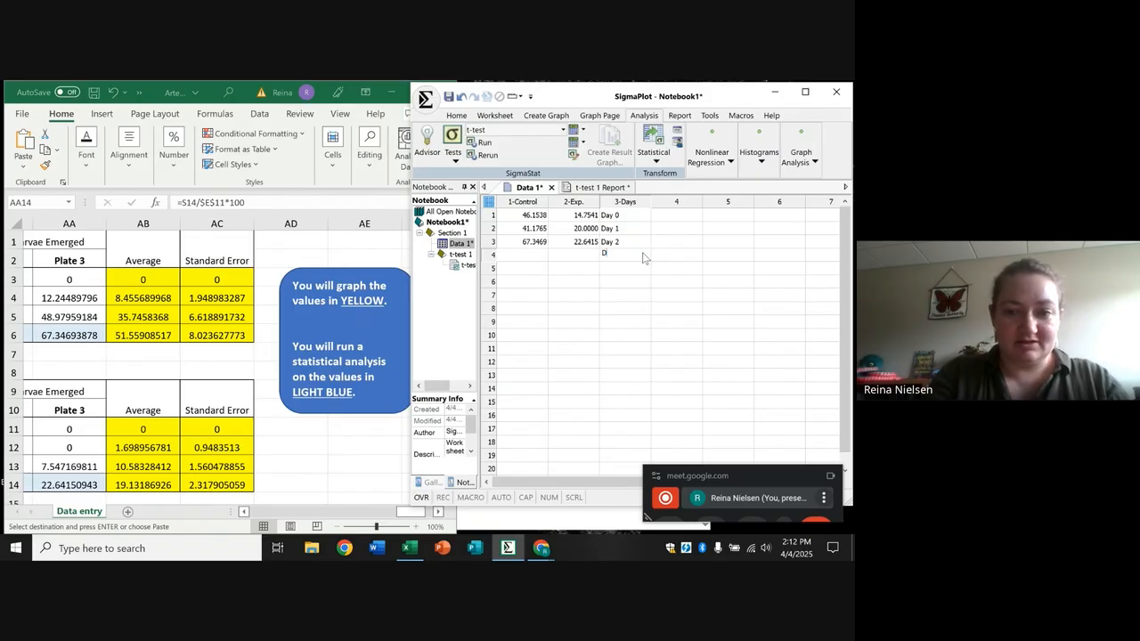
pyautogui.write('Day 3')
pyautogui.click(634, 271)
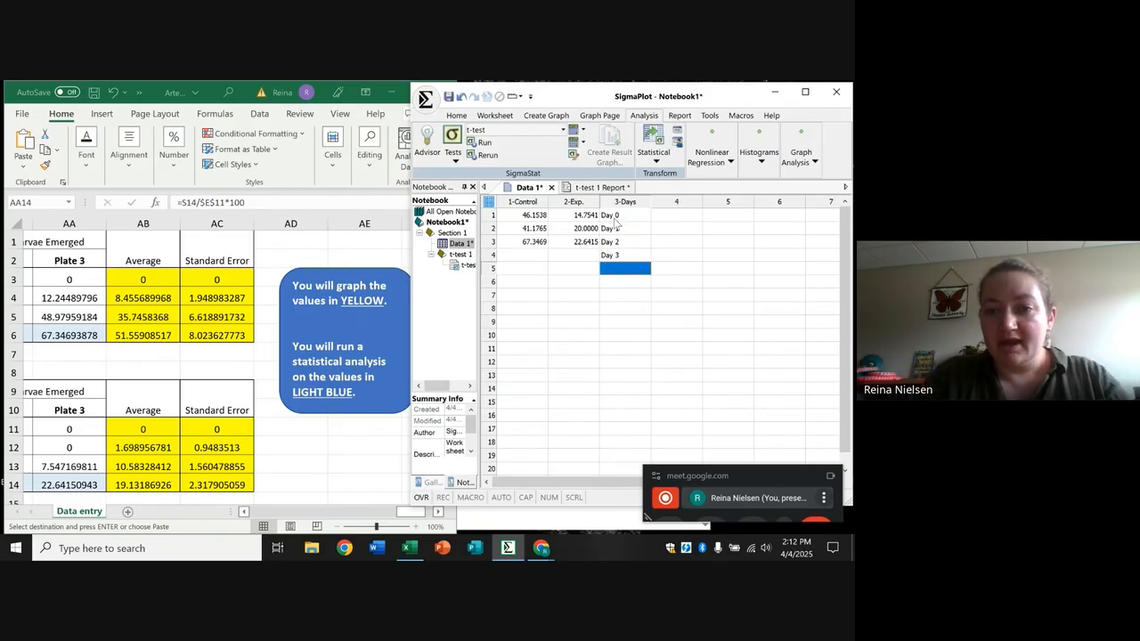
pyautogui.click(617, 217)
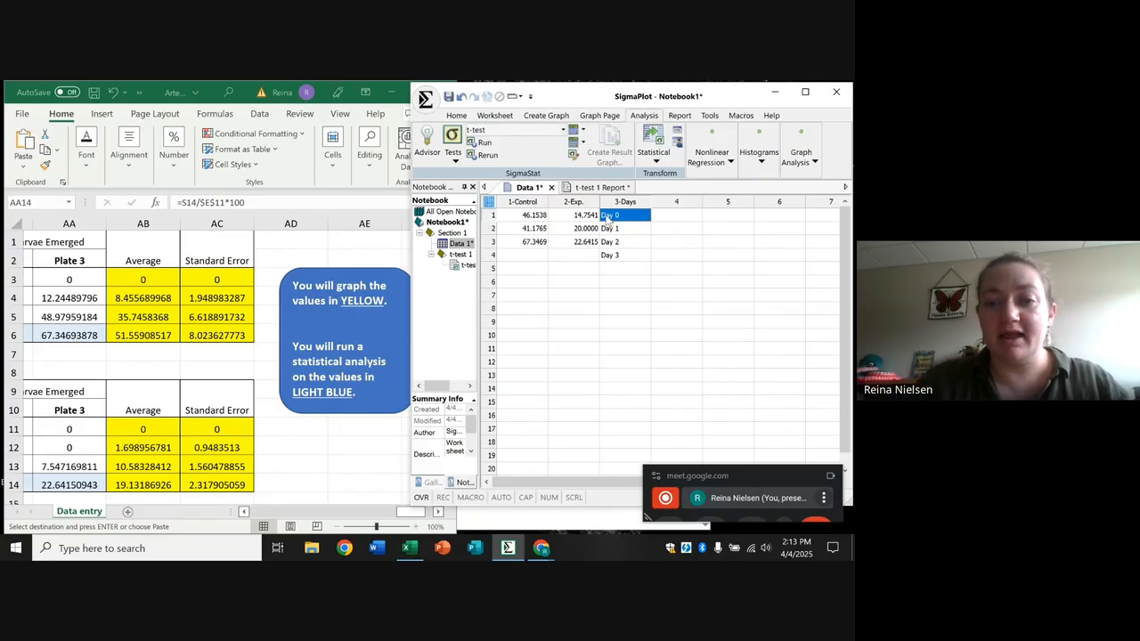
# Step: Title the fourth worksheet column "Control Average"
pyautogui.click(677, 195)
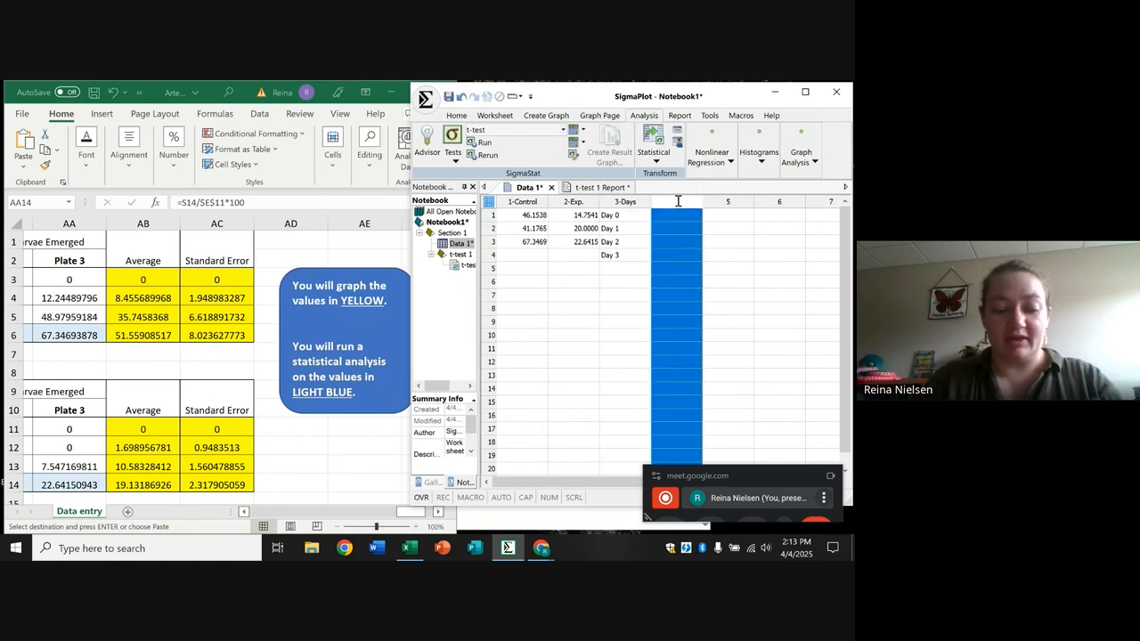
pyautogui.write('Control')
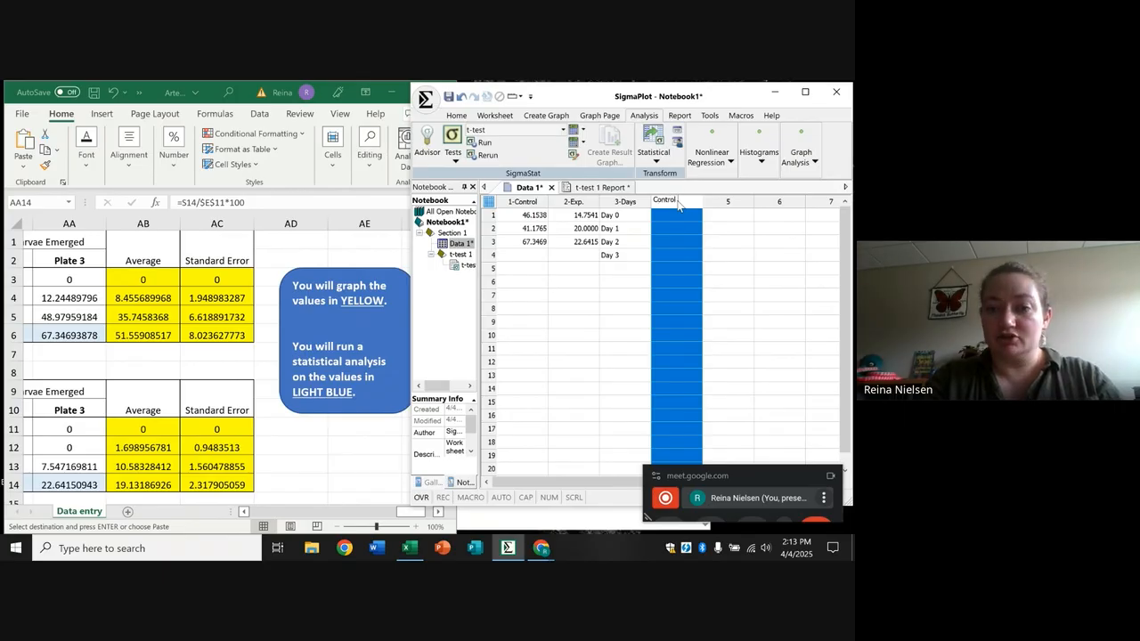
pyautogui.write(' Average')
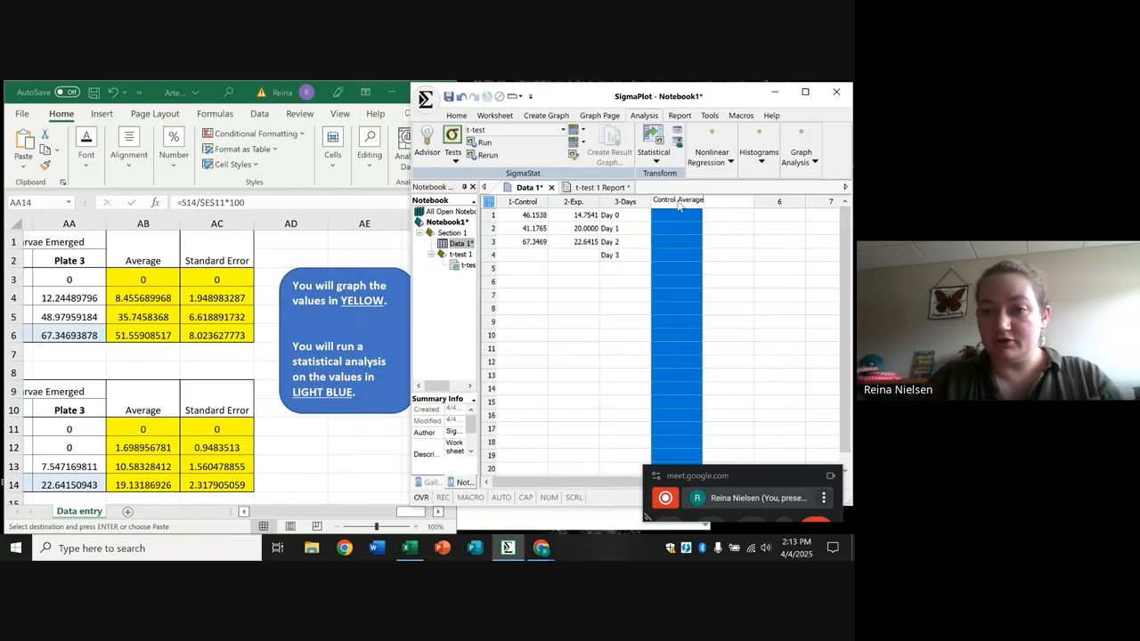
pyautogui.click(715, 216)
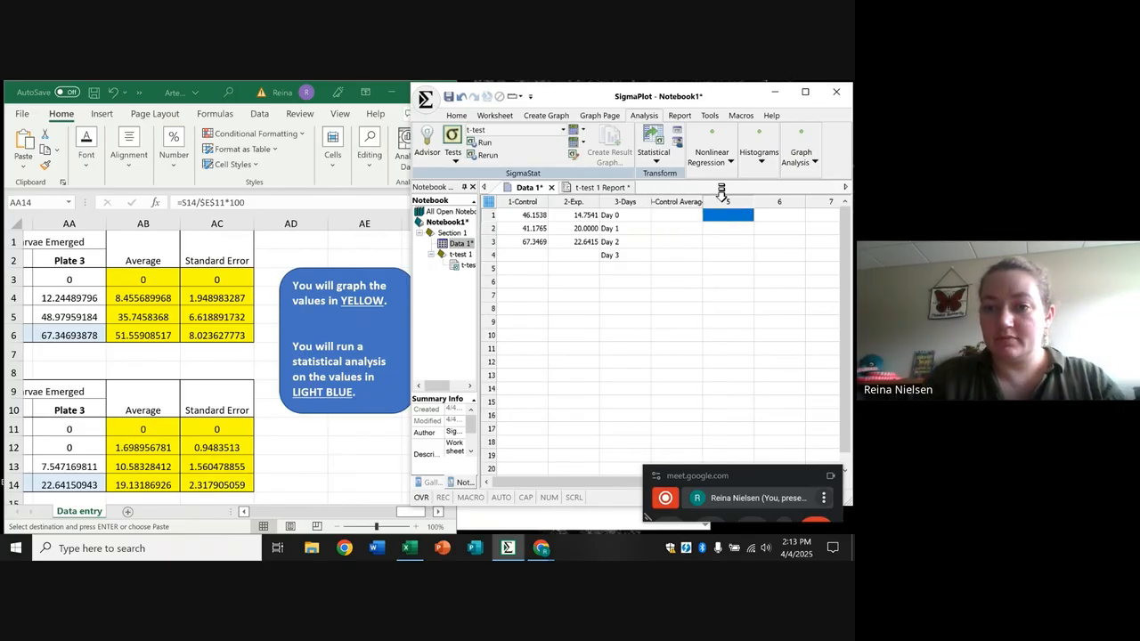
# Step: Title the fifth worksheet column "Control SEM"
pyautogui.click(721, 195)
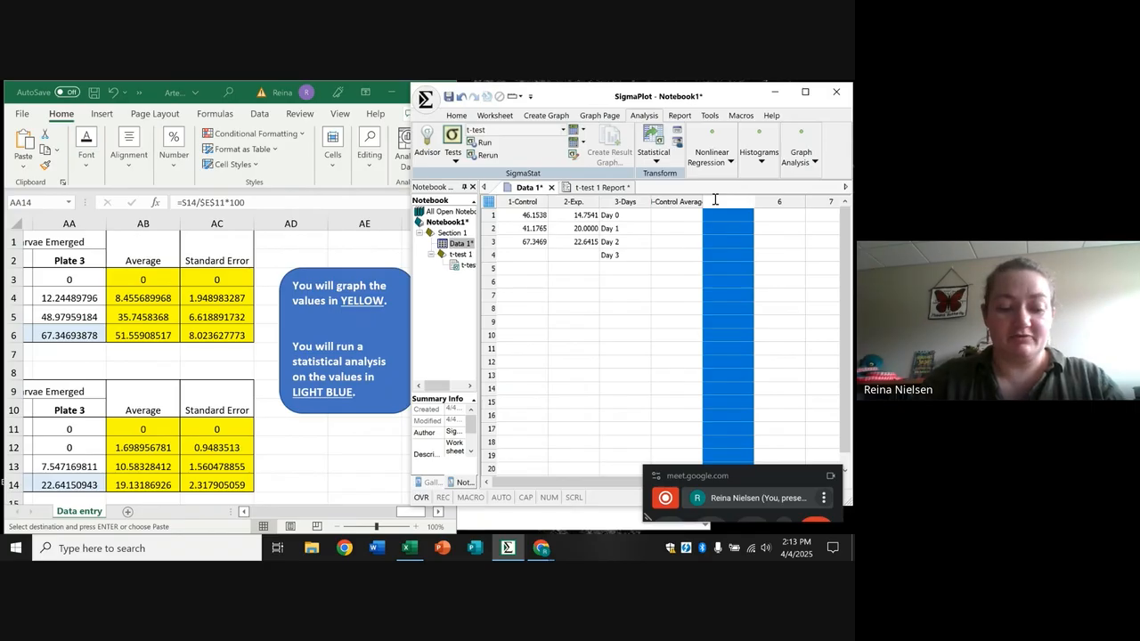
pyautogui.write('Control ')
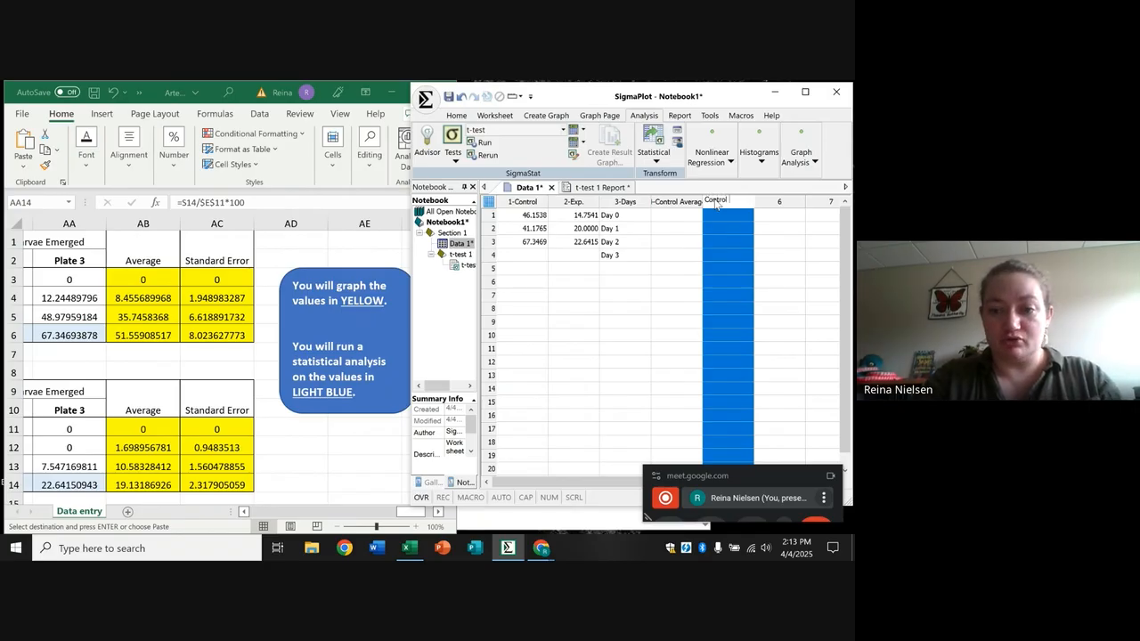
pyautogui.write('SEM')
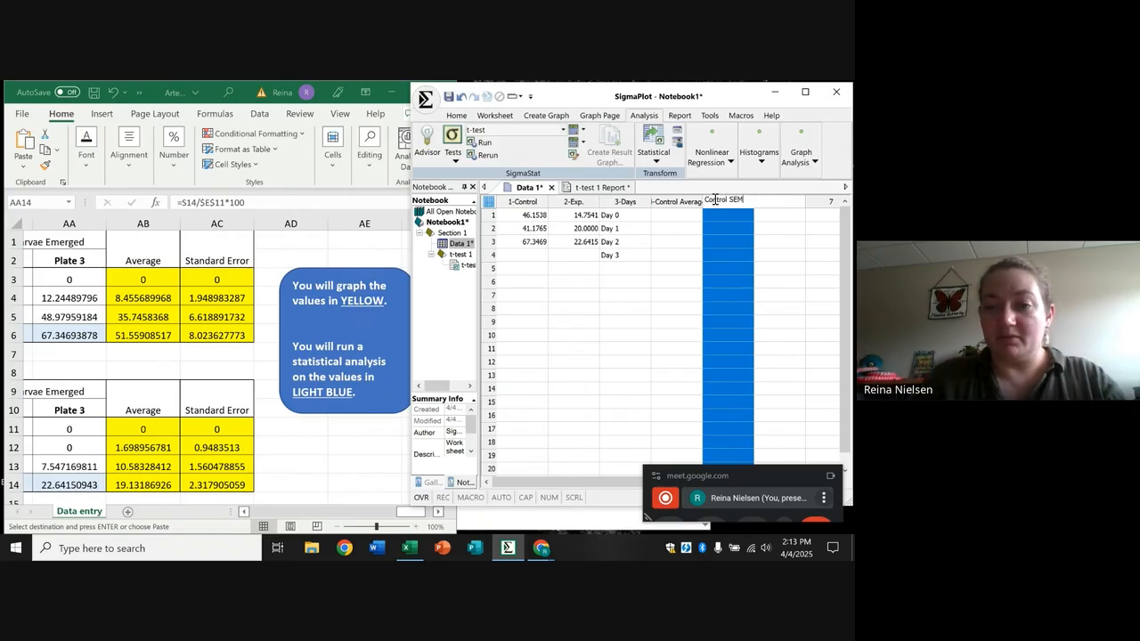
pyautogui.click(782, 242)
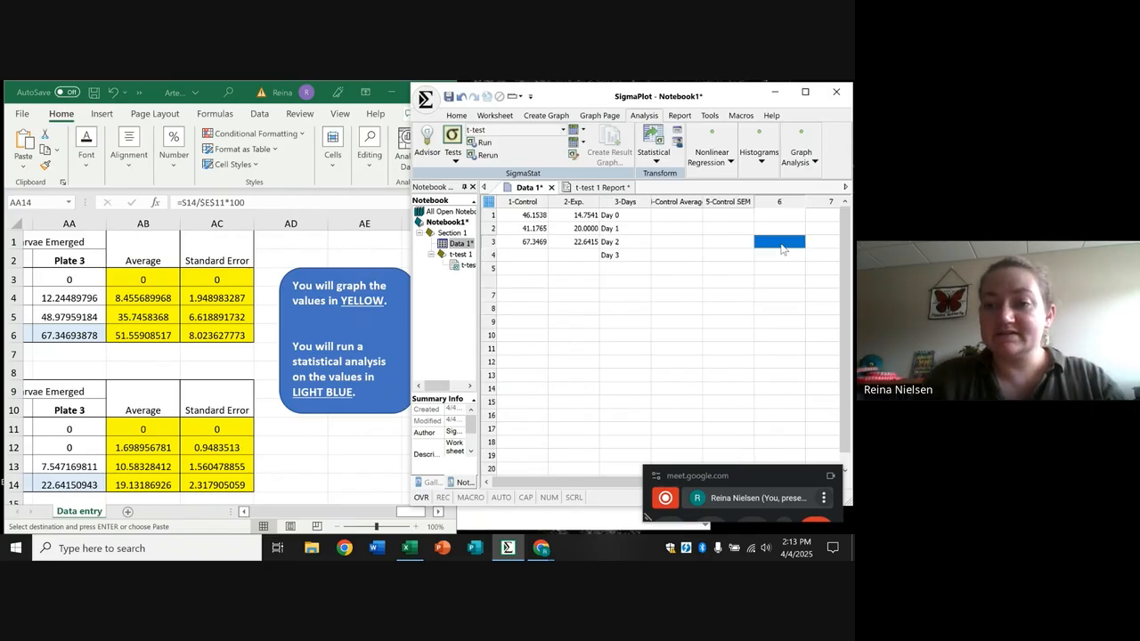
# Step: Copy the control averages in AB3:AB6 of the Excel sheet into SigmaPlot's Control Average column, starting at row 1
pyautogui.click(688, 198)
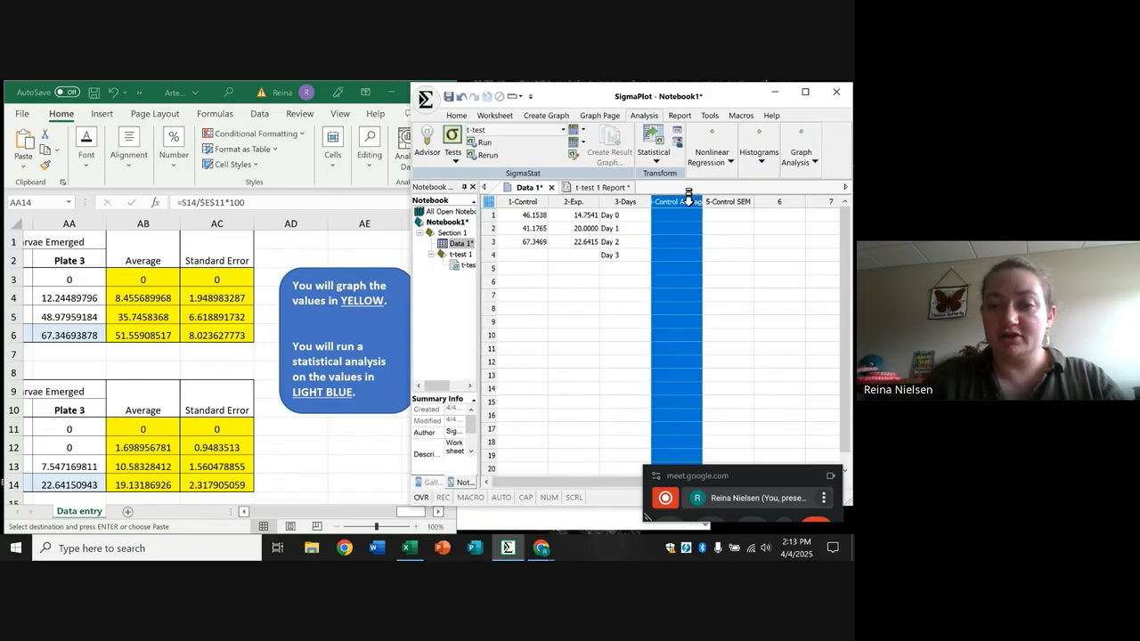
pyautogui.click(690, 216)
pyautogui.click(120, 279)
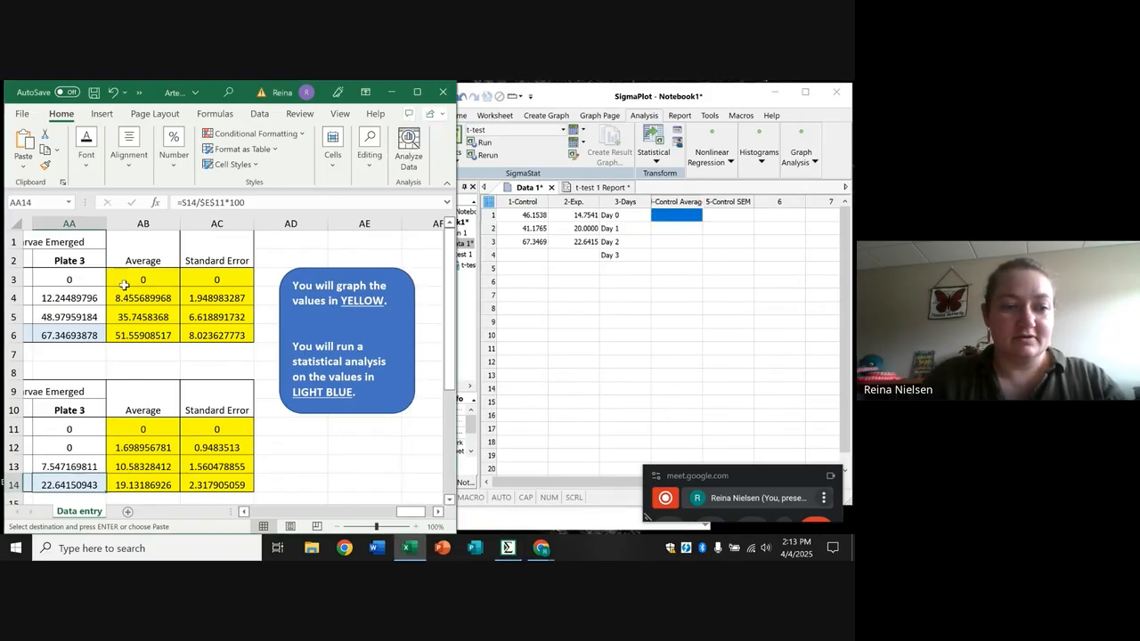
pyautogui.moveTo(125, 279); pyautogui.dragTo(150, 335)
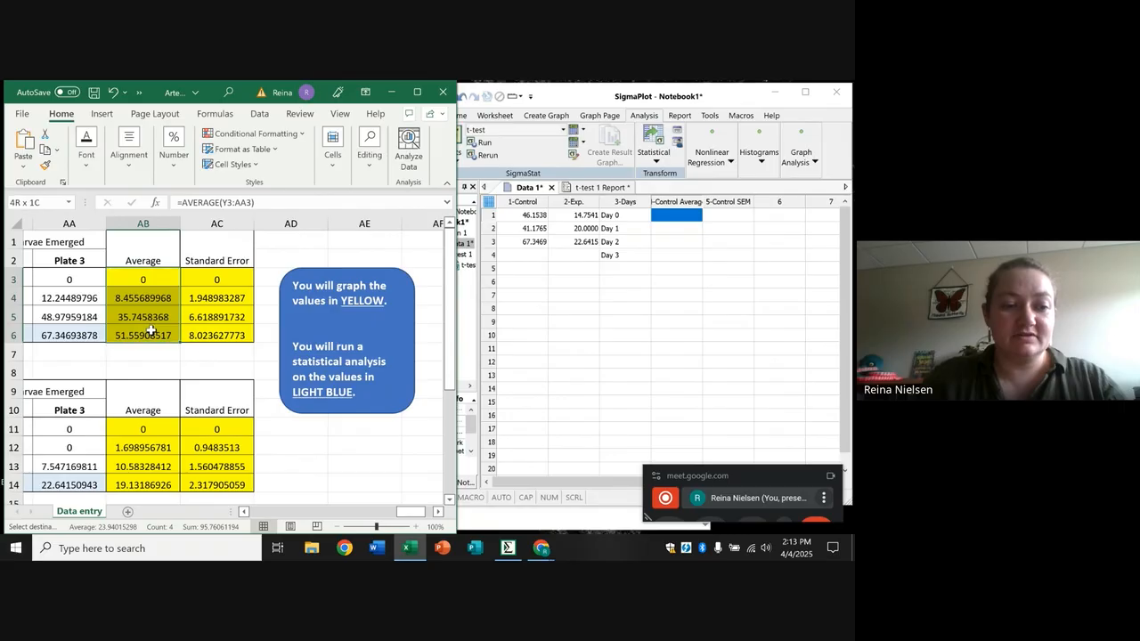
pyautogui.rightClick(152, 335)
pyautogui.click(178, 132)
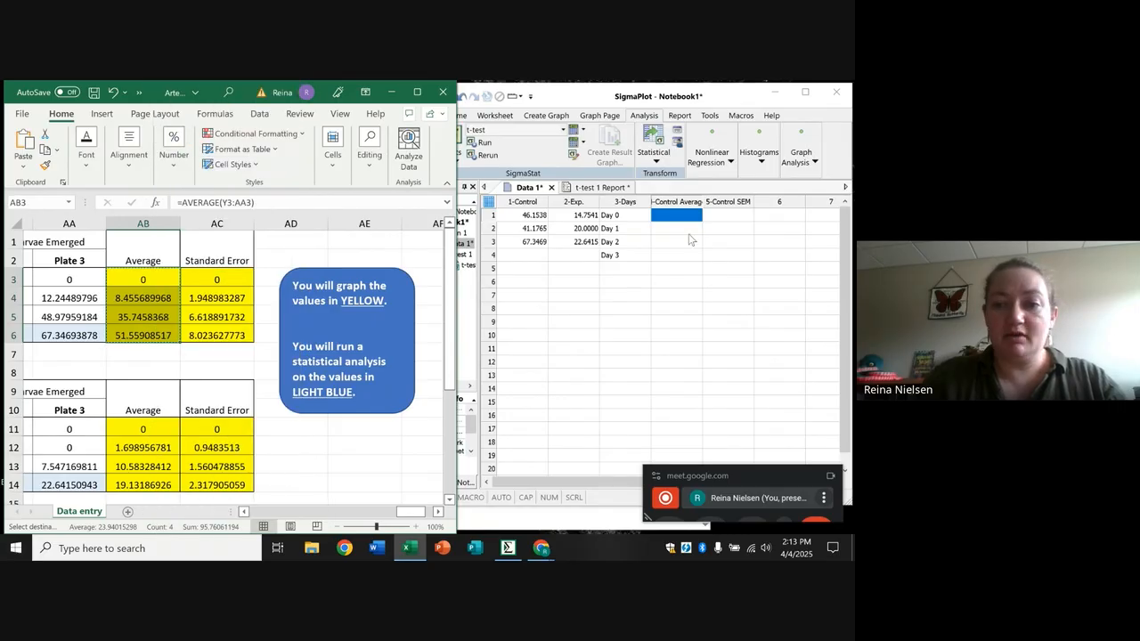
pyautogui.click(677, 217)
pyautogui.rightClick(675, 216)
pyautogui.click(690, 251)
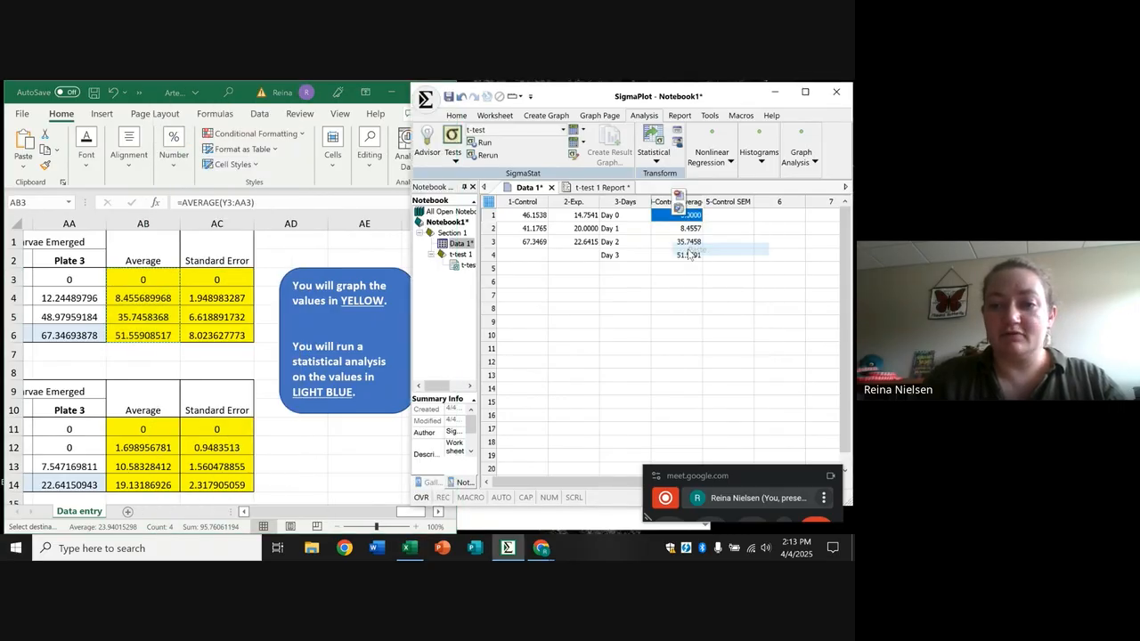
# Step: Copy the control standard errors in AC3:AC6 of the Excel sheet into SigmaPlot's Control SEM column
pyautogui.click(731, 198)
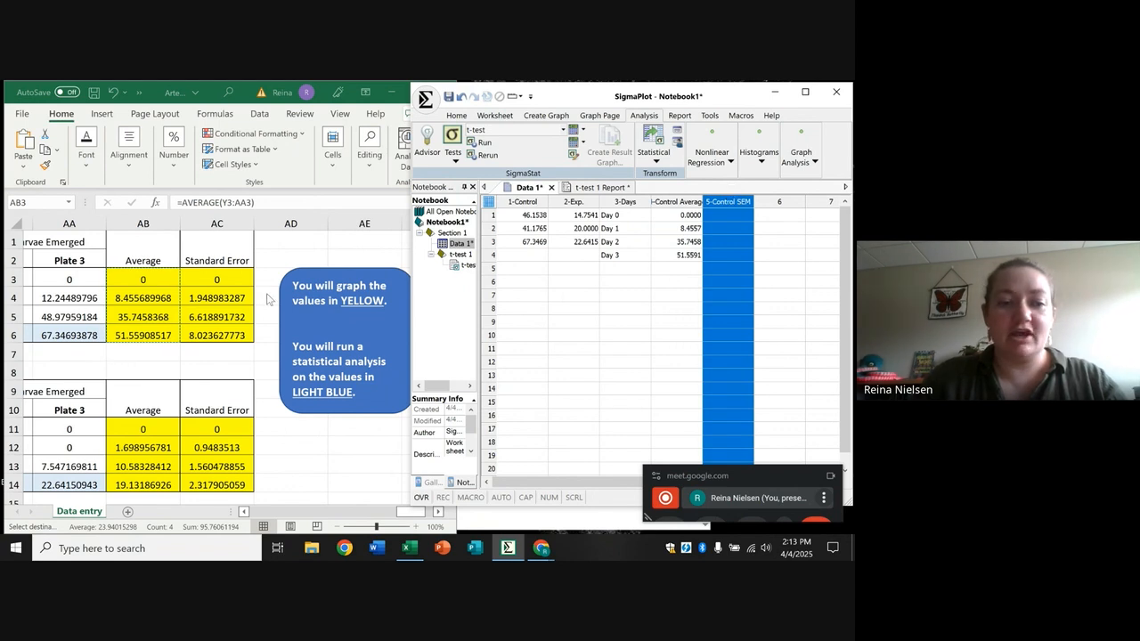
pyautogui.click(231, 279)
pyautogui.moveTo(231, 279); pyautogui.dragTo(237, 328)
pyautogui.rightClick(237, 328)
pyautogui.click(282, 144)
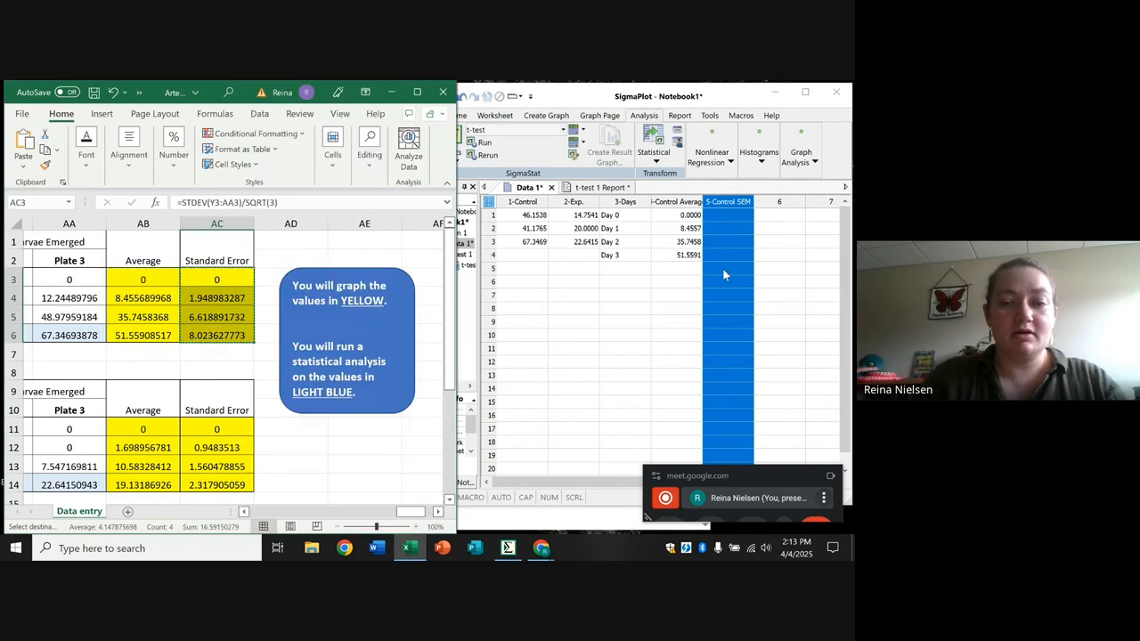
pyautogui.rightClick(739, 215)
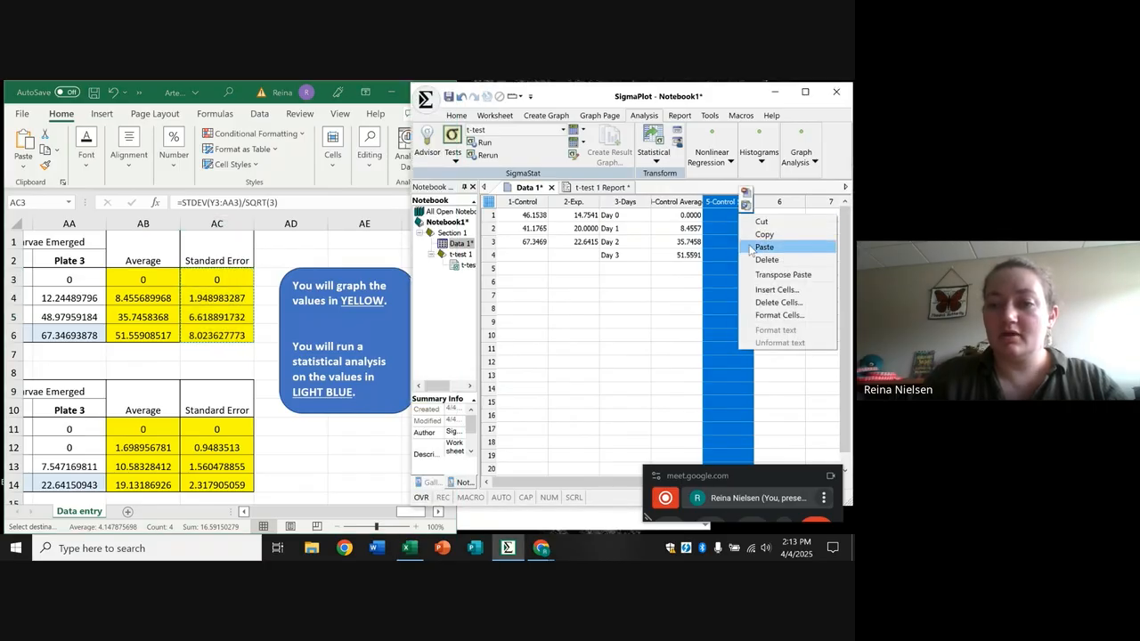
pyautogui.click(764, 247)
# Step: Title the sixth worksheet column "Experimental Average"
pyautogui.click(779, 196)
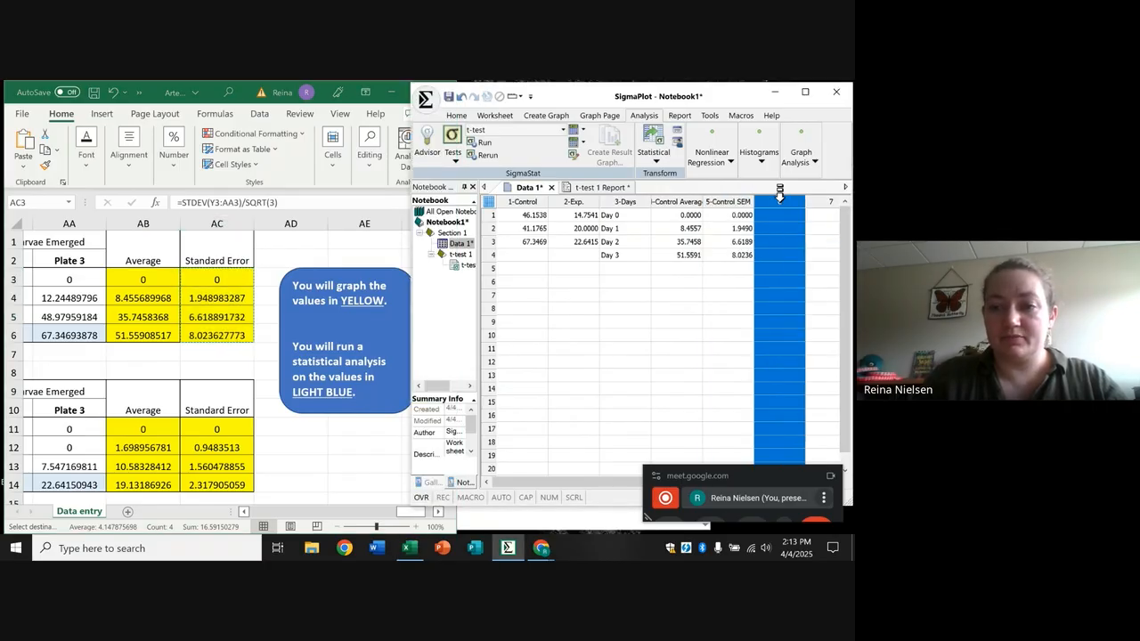
pyautogui.click(780, 202)
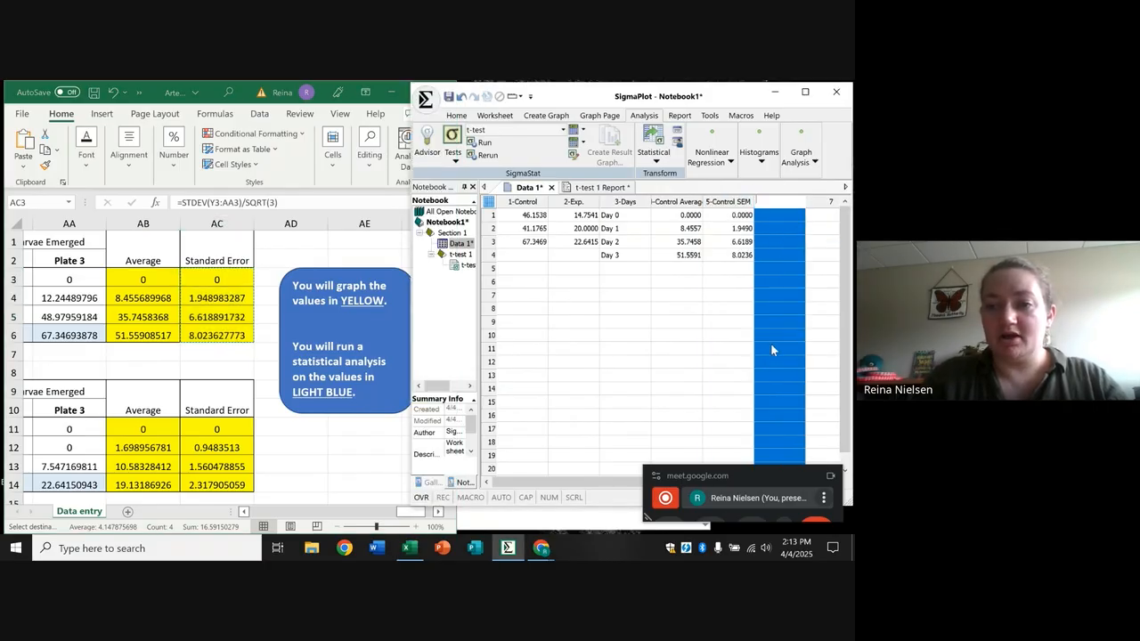
pyautogui.write('Exp')
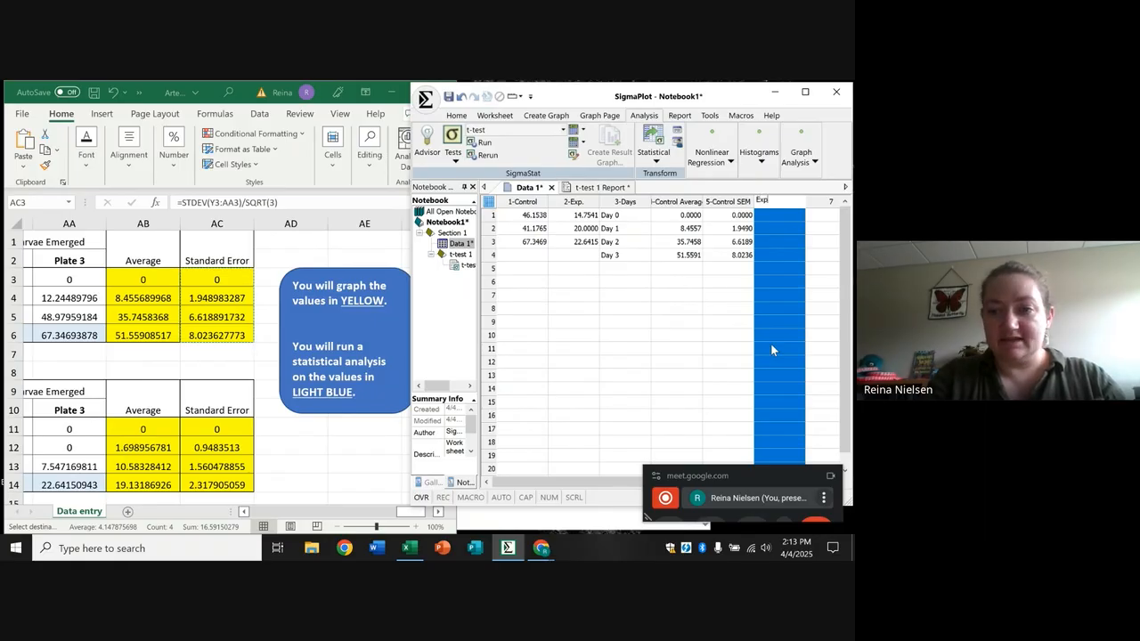
pyautogui.write('erimental')
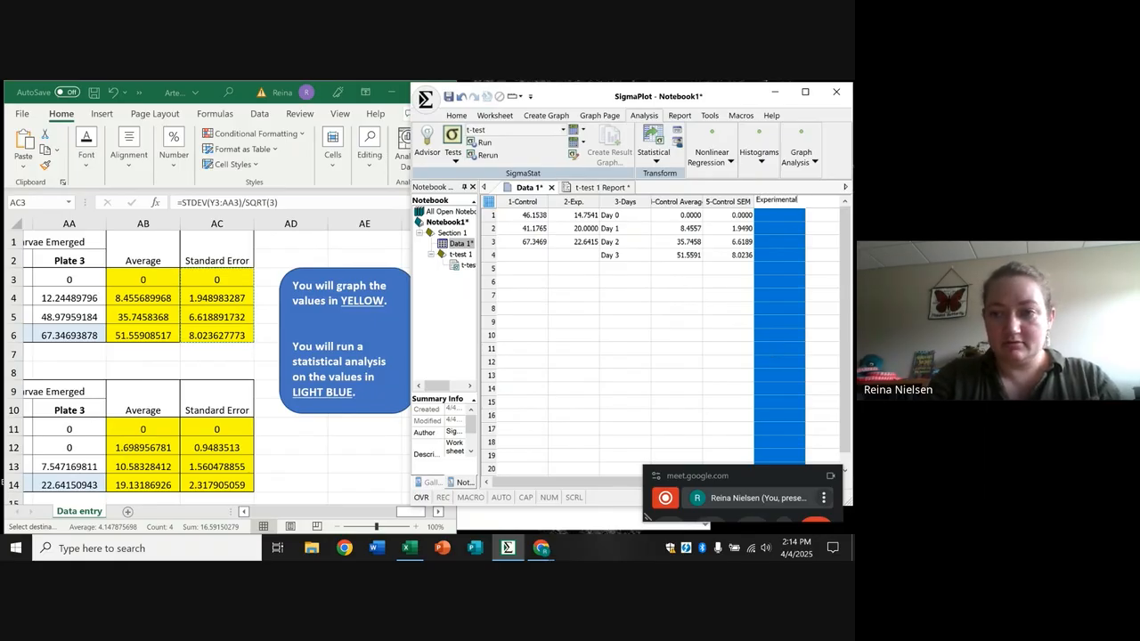
pyautogui.write(' Average')
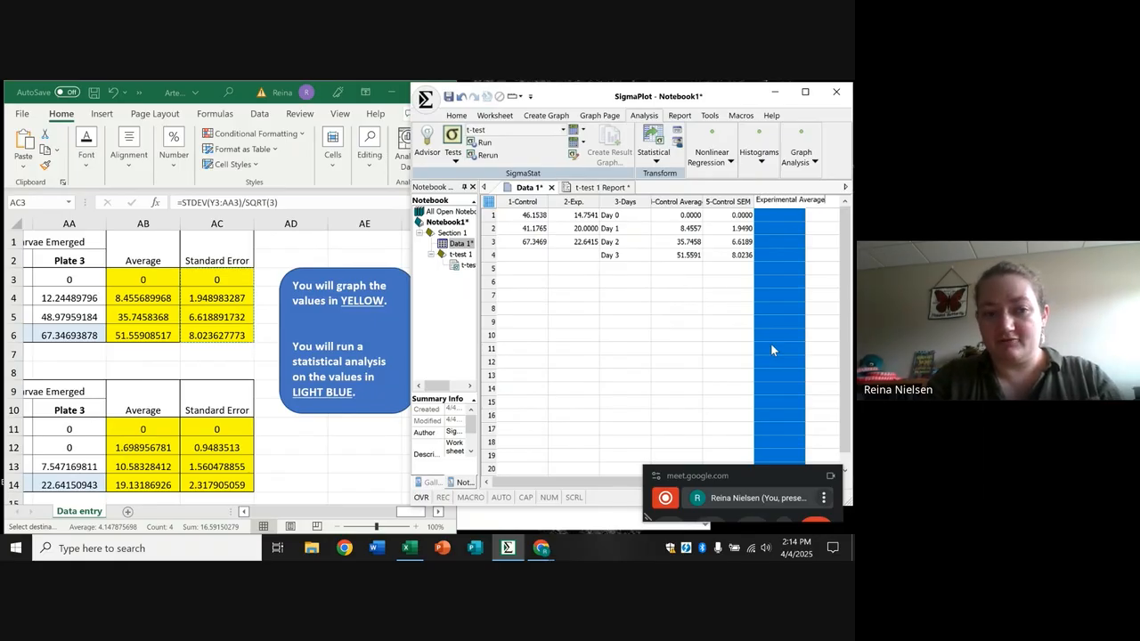
pyautogui.click(814, 239)
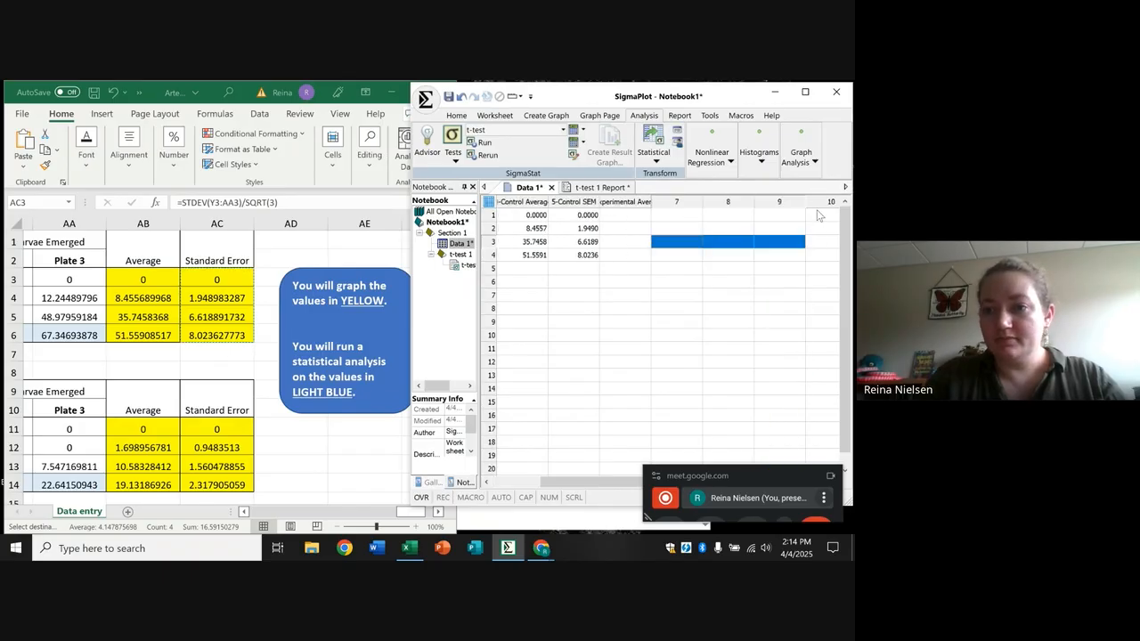
# Step: Title the seventh worksheet column "Experimental SEM"
pyautogui.click(689, 193)
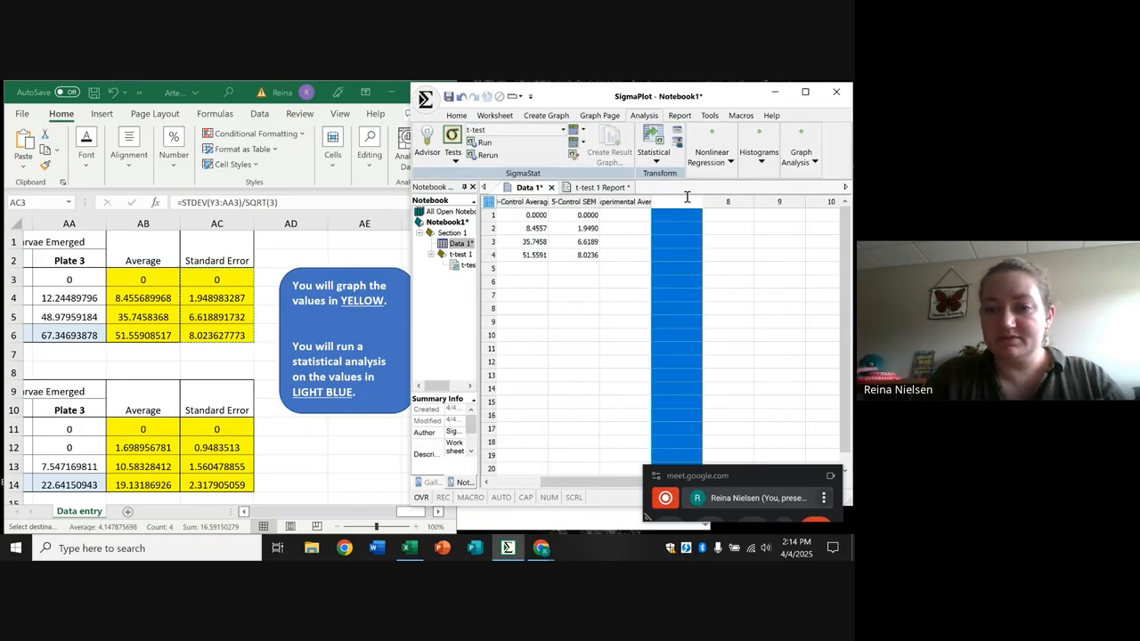
pyautogui.write('Experi')
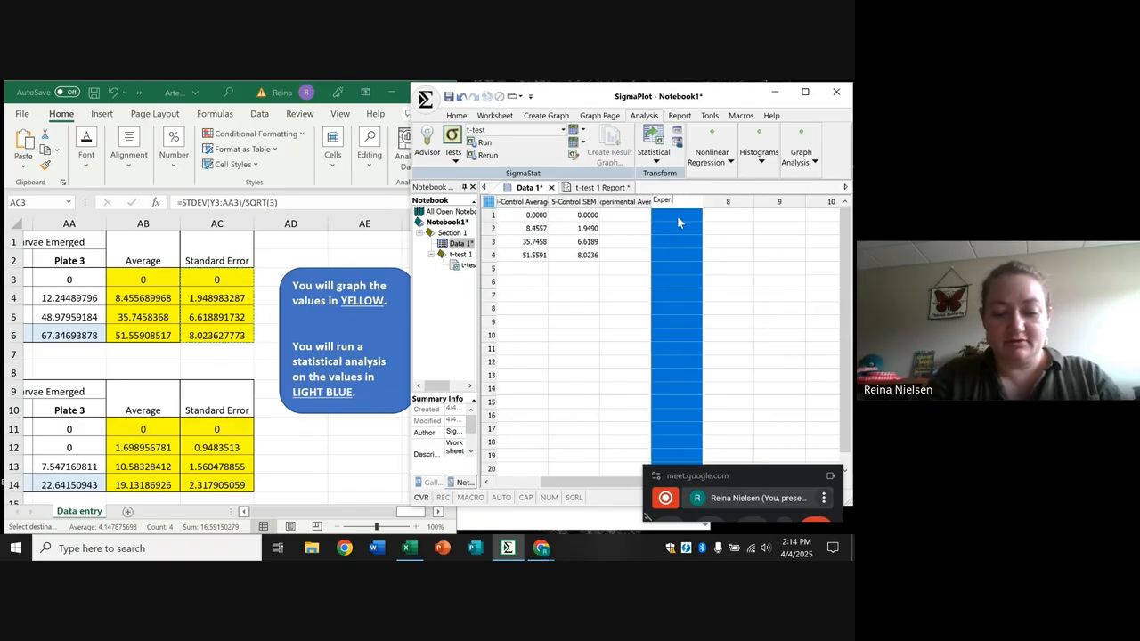
pyautogui.write('mental SEM')
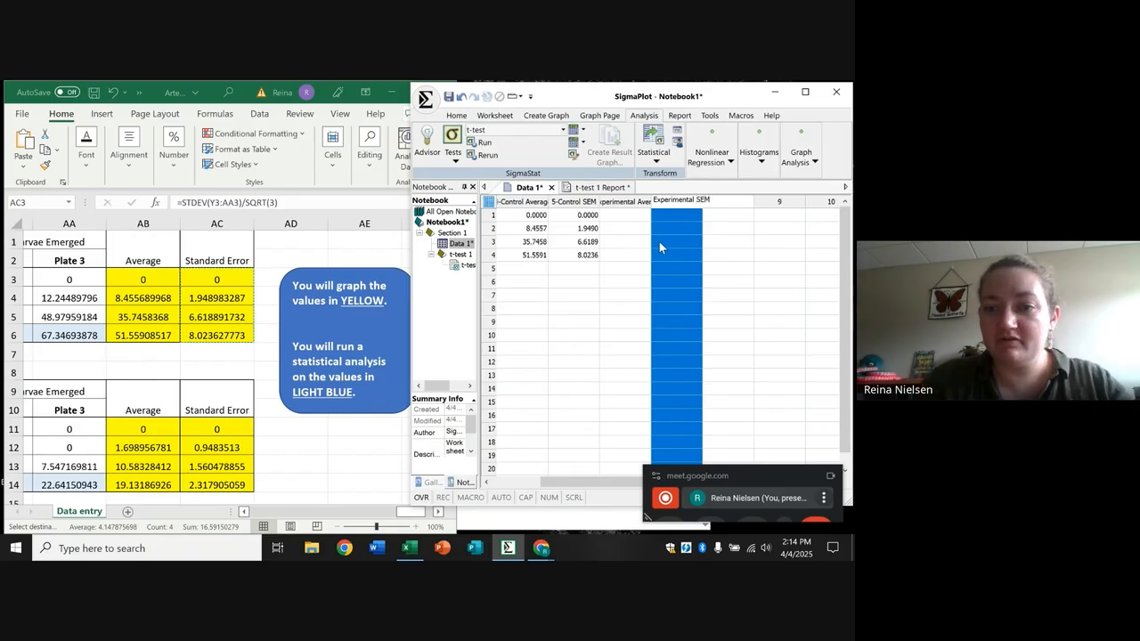
pyautogui.click(659, 241)
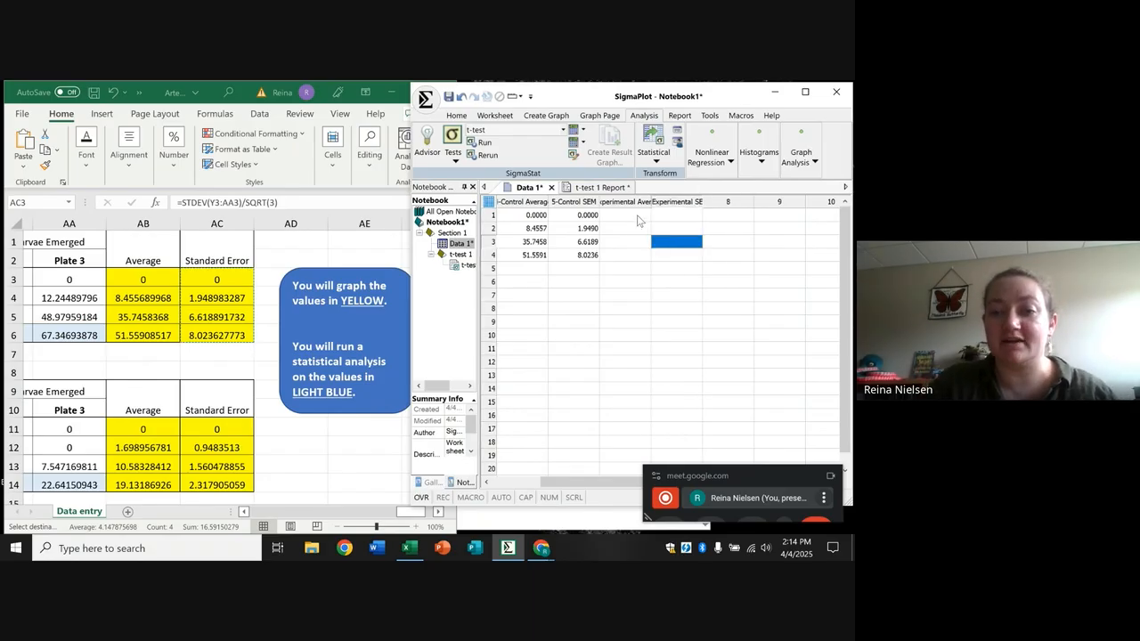
# Step: Copy the experimental averages and standard errors in AB11:AC14 of the Excel sheet into SigmaPlot's Experimental Average and Experimental SEM columns, starting at row 1
pyautogui.moveTo(620, 197); pyautogui.dragTo(664, 196)
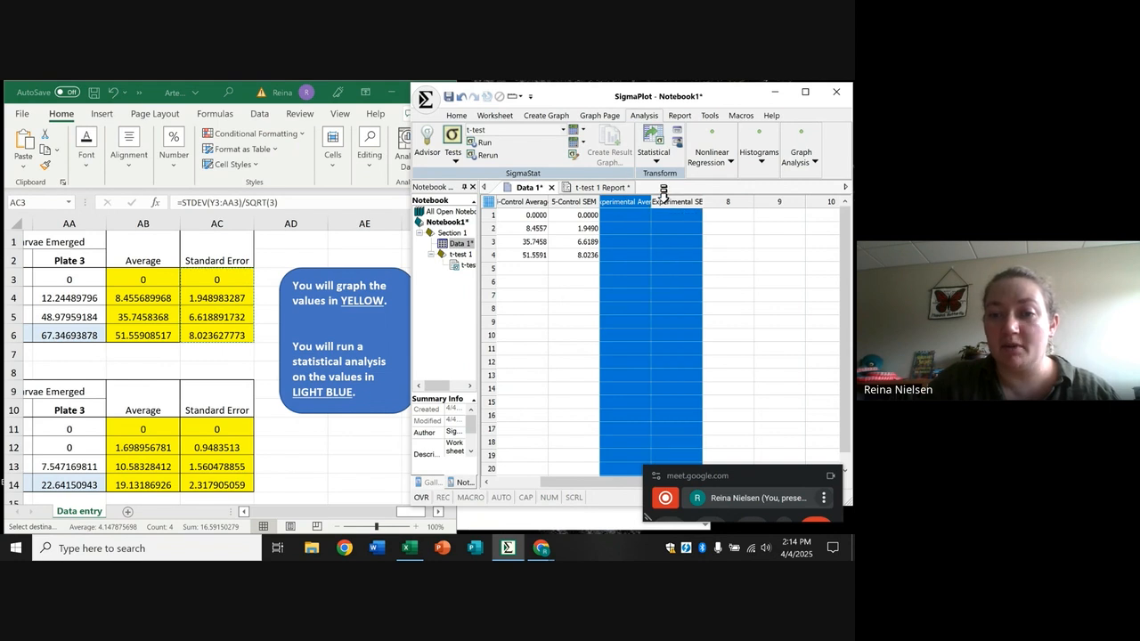
pyautogui.click(641, 267)
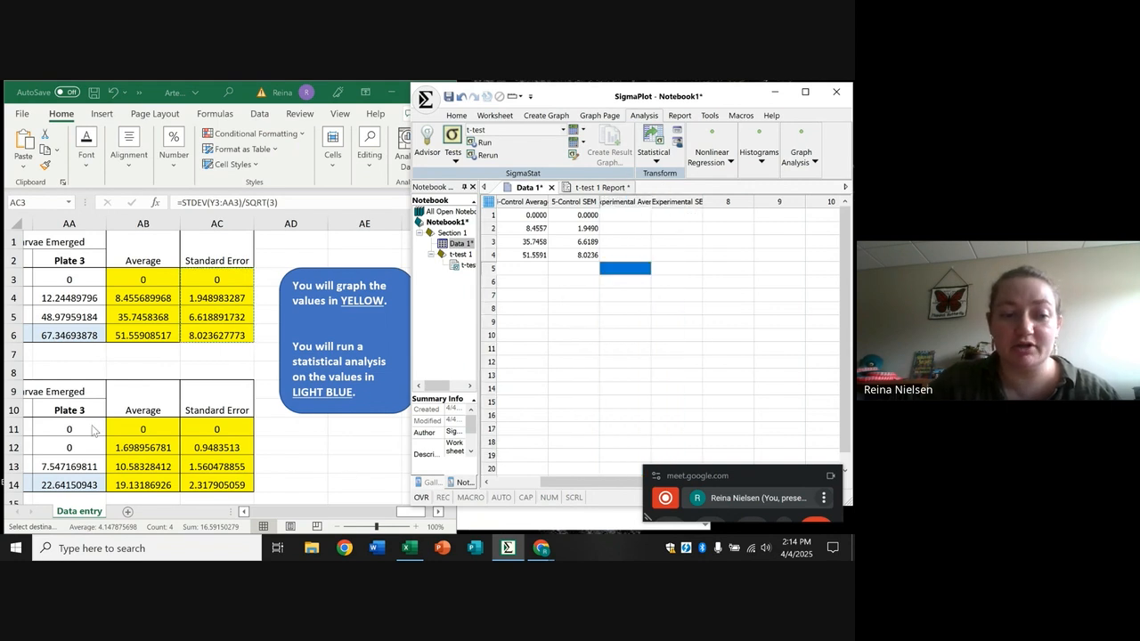
pyautogui.click(121, 445)
pyautogui.moveTo(126, 429); pyautogui.dragTo(217, 485)
pyautogui.rightClick(217, 485)
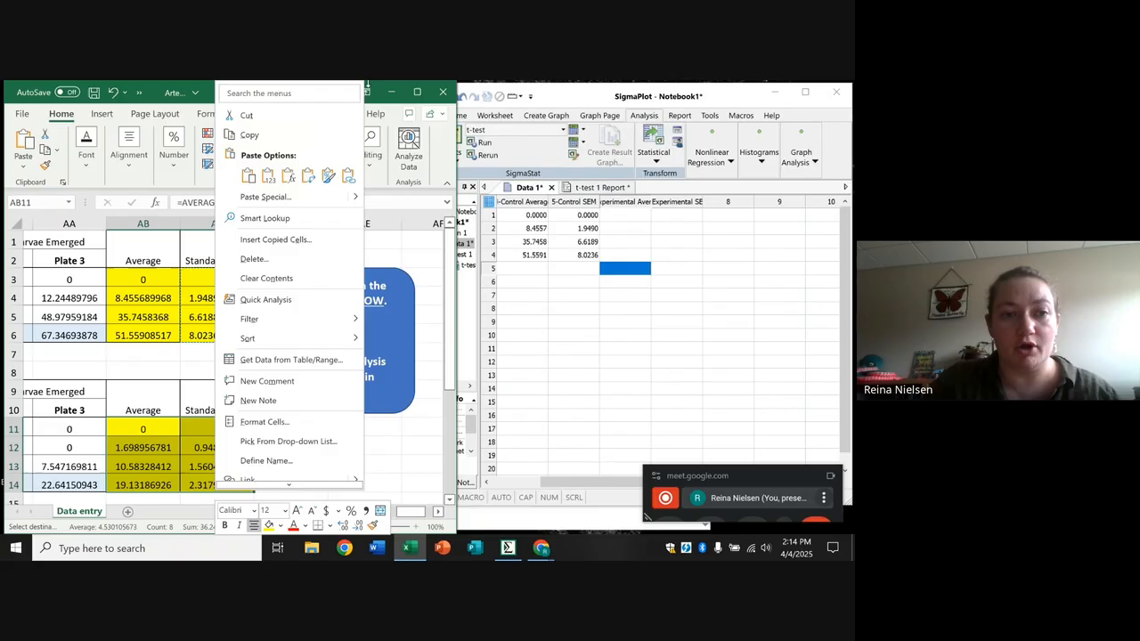
pyautogui.click(284, 137)
pyautogui.click(635, 219)
pyautogui.rightClick(635, 219)
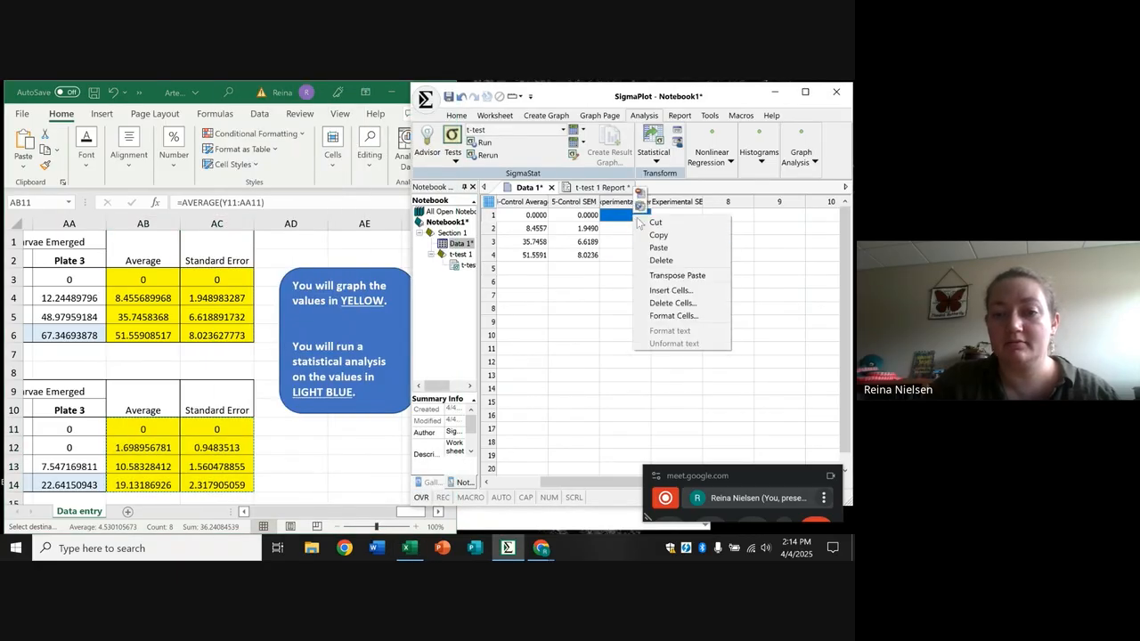
pyautogui.click(663, 249)
pyautogui.click(598, 355)
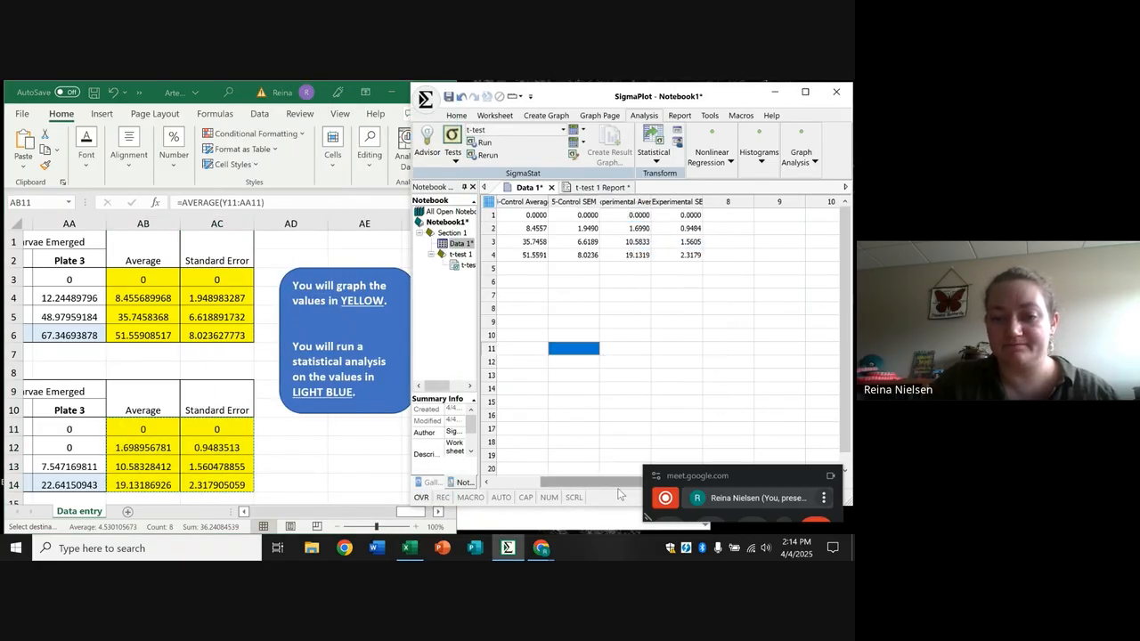
# Step: Start a Line/Scatter graph with multiple lines and error bars, using Worksheet Columns for symbol values and the X Many Y data format
pyautogui.moveTo(621, 488); pyautogui.dragTo(580, 487)
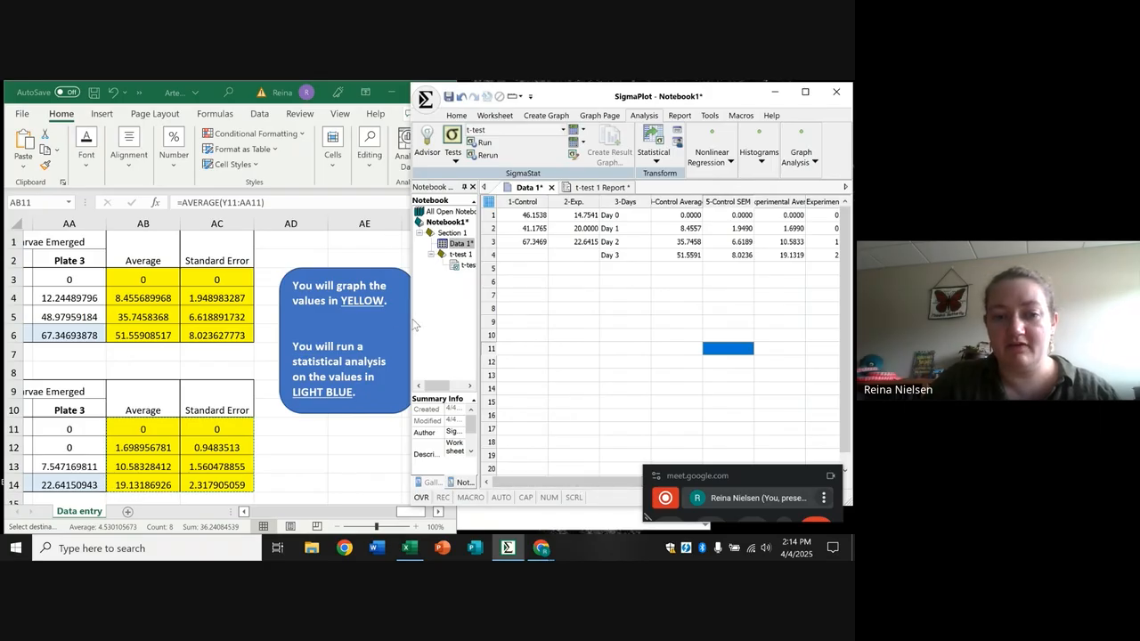
pyautogui.moveTo(409, 320); pyautogui.dragTo(178, 320)
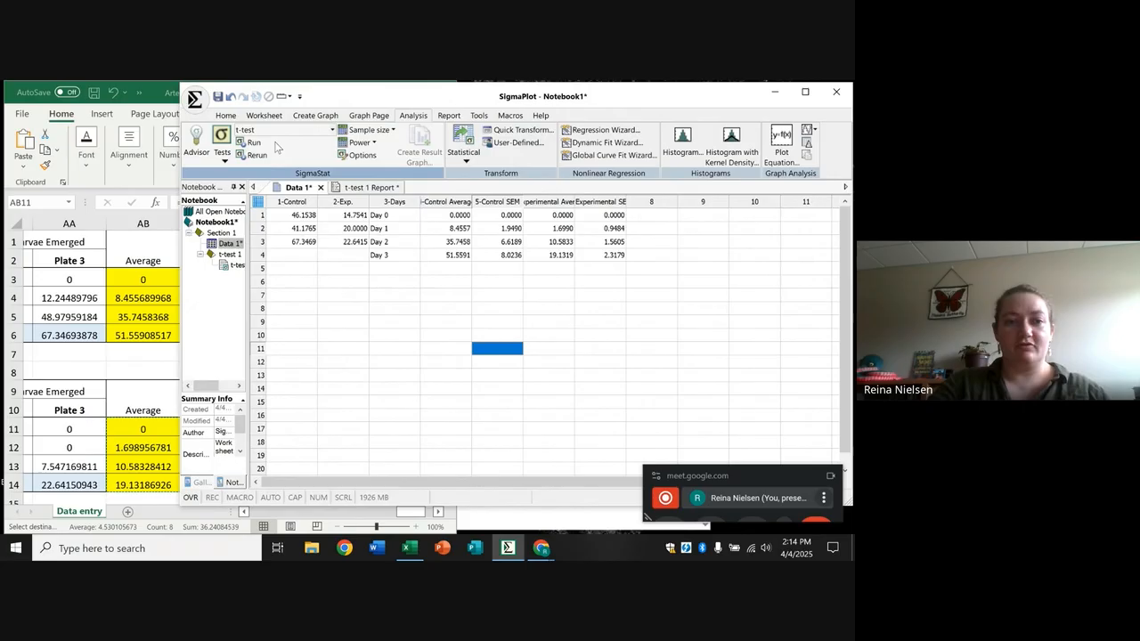
pyautogui.click(366, 116)
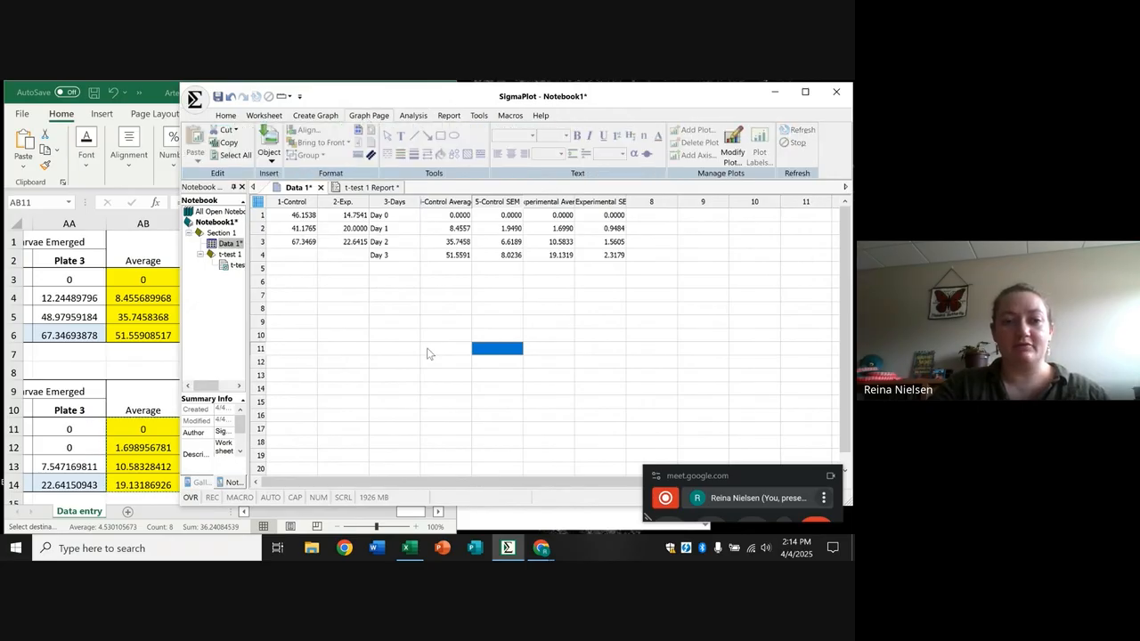
pyautogui.click(328, 118)
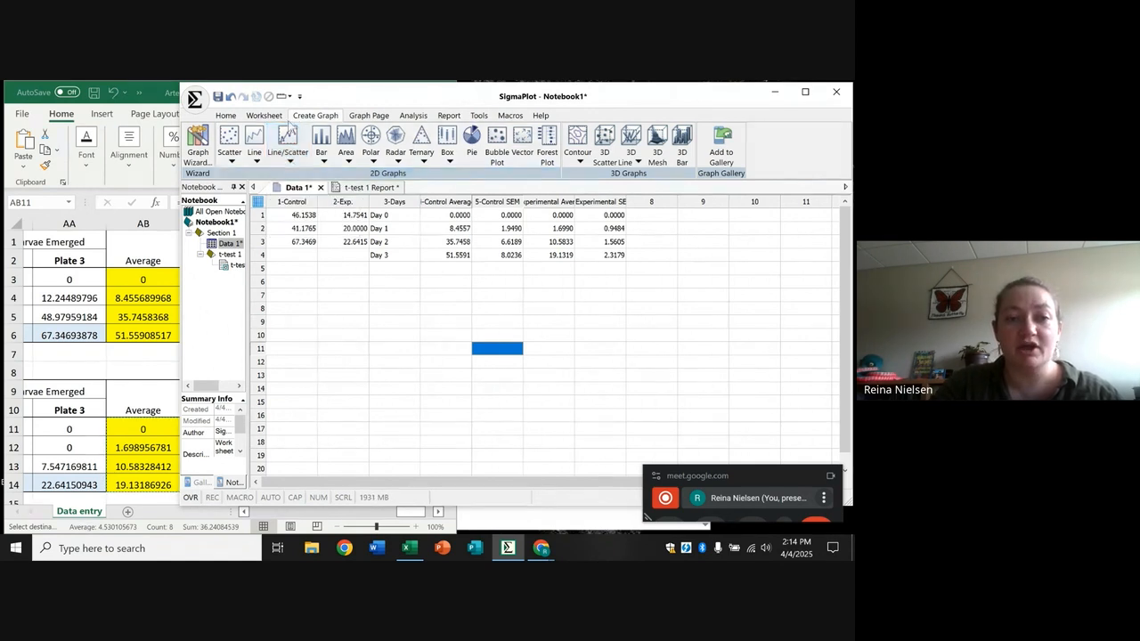
pyautogui.click(288, 160)
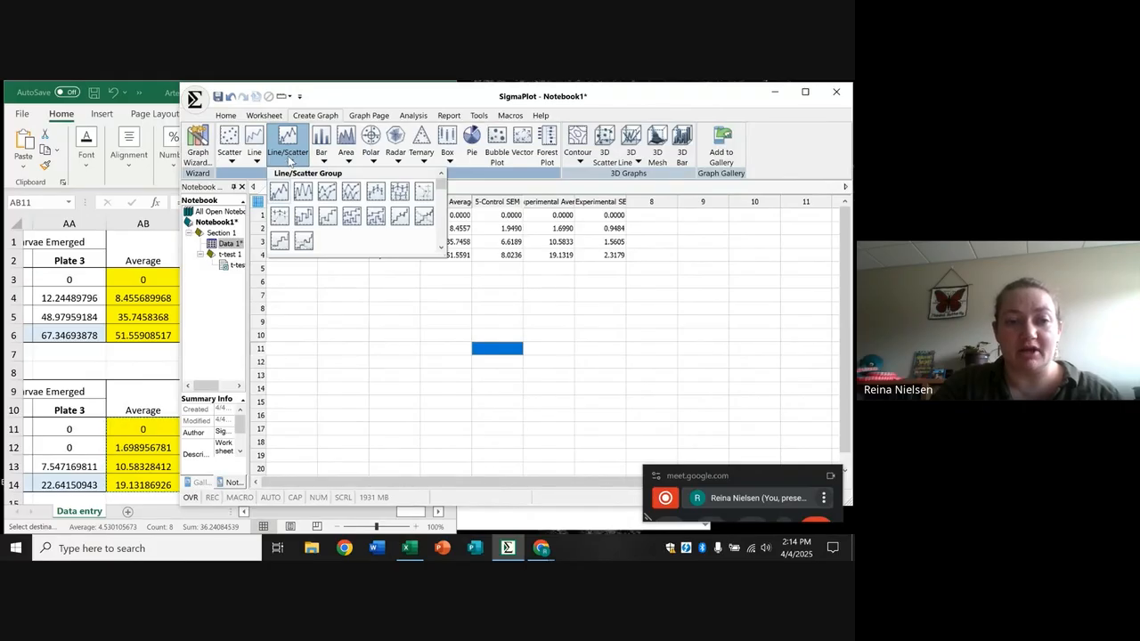
pyautogui.click(400, 192)
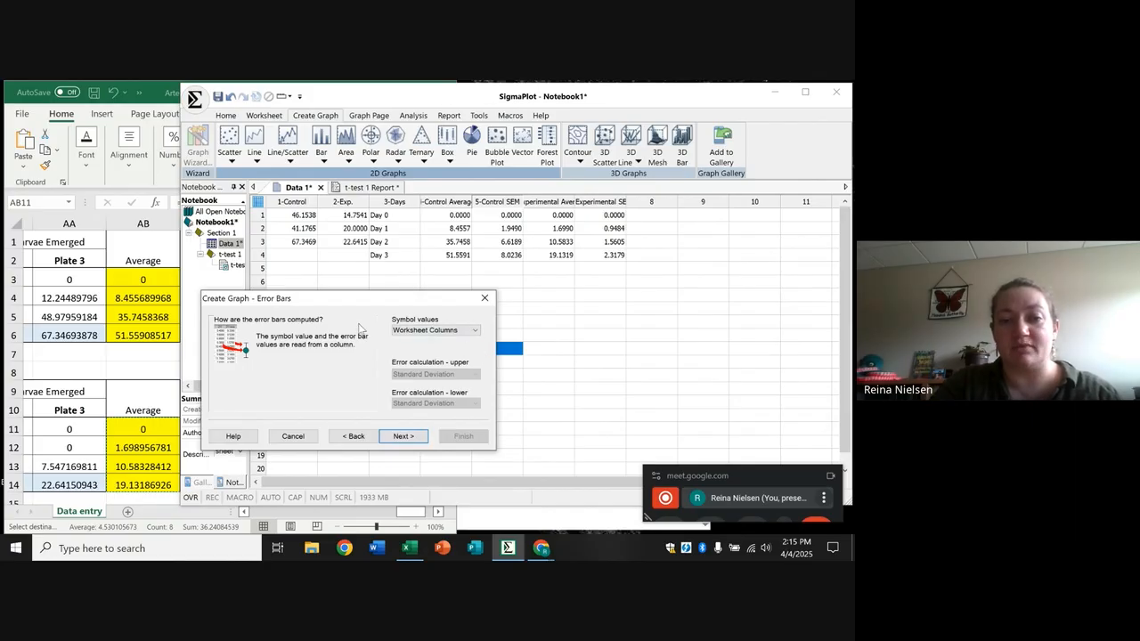
pyautogui.click(416, 438)
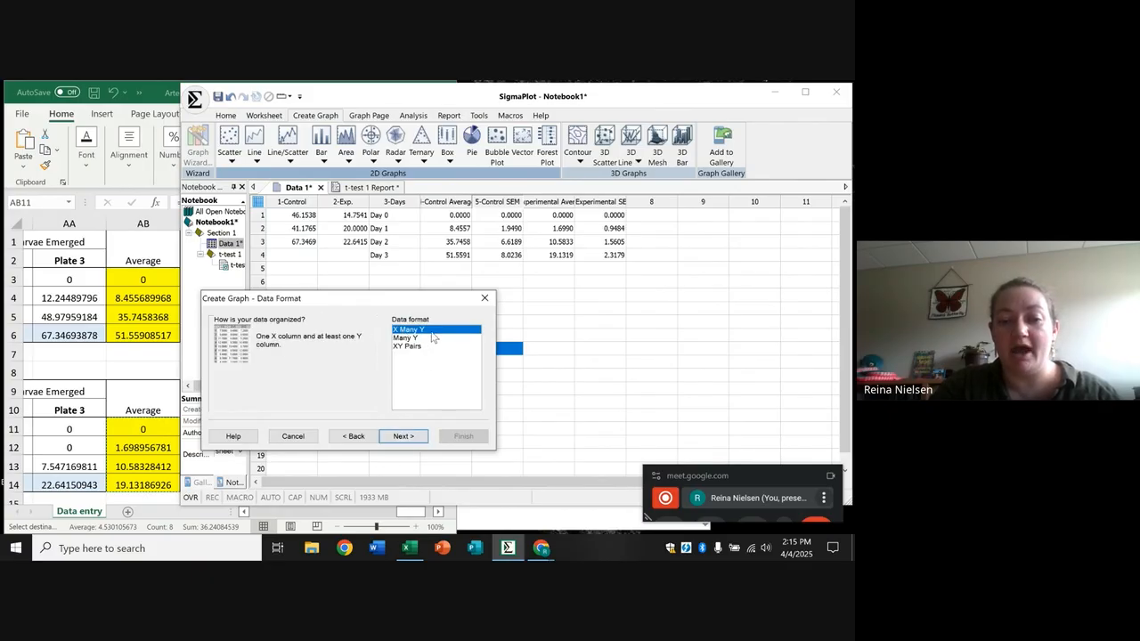
pyautogui.click(409, 438)
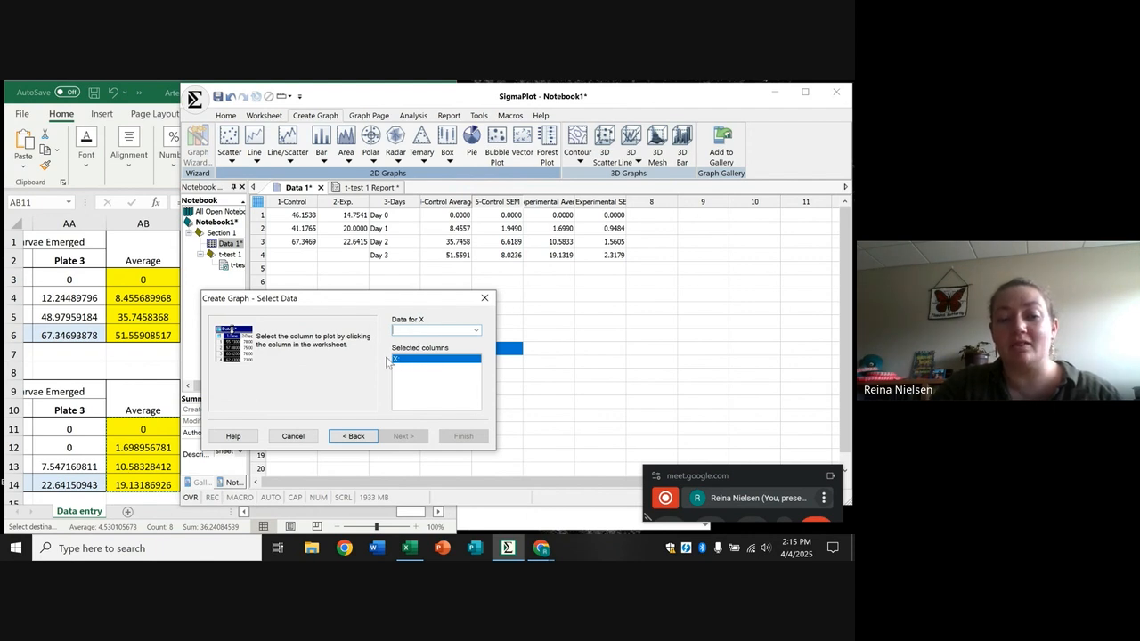
# Step: Plot Days as X, Control Average and Experimental Average as Y 1 and Y 2 with their SEM columns as errors, and finish the graph
pyautogui.click(391, 196)
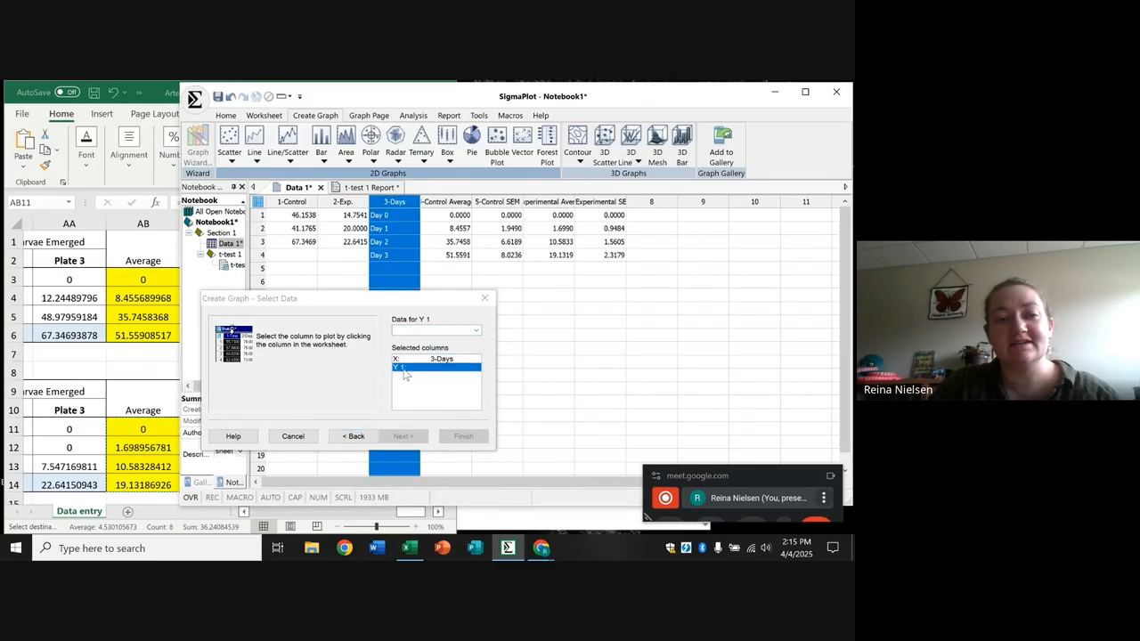
pyautogui.click(448, 191)
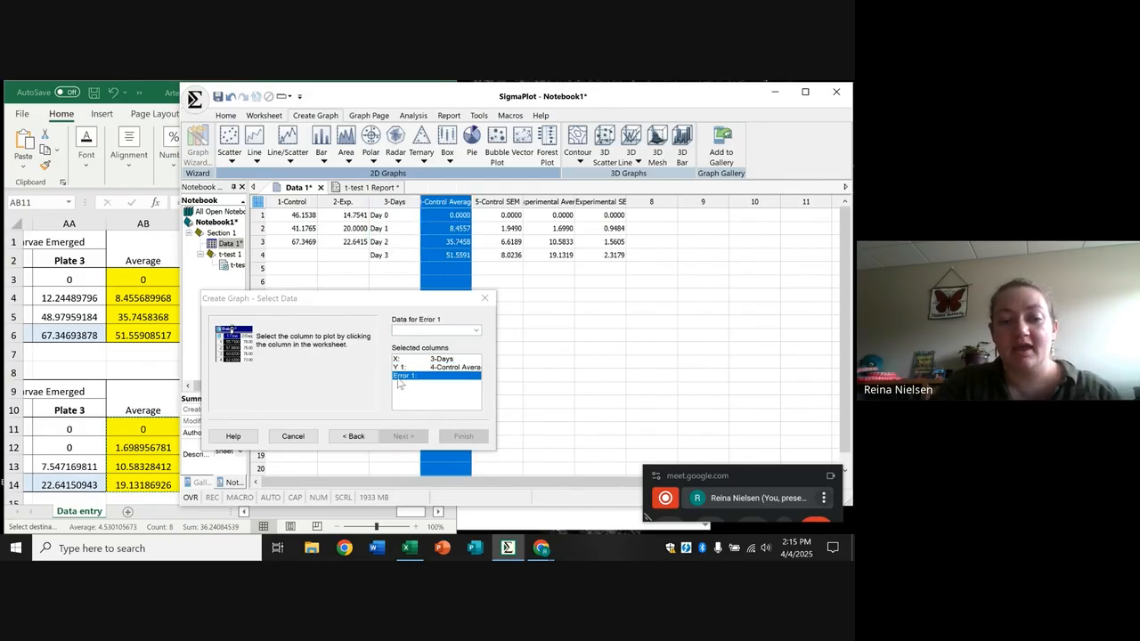
pyautogui.click(498, 194)
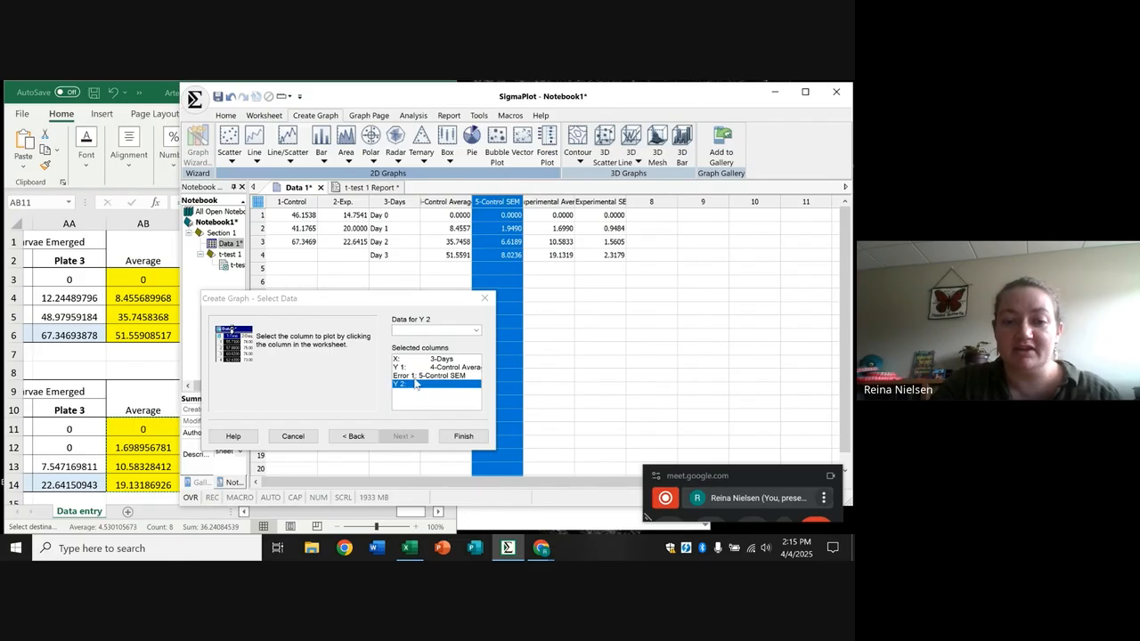
pyautogui.click(546, 201)
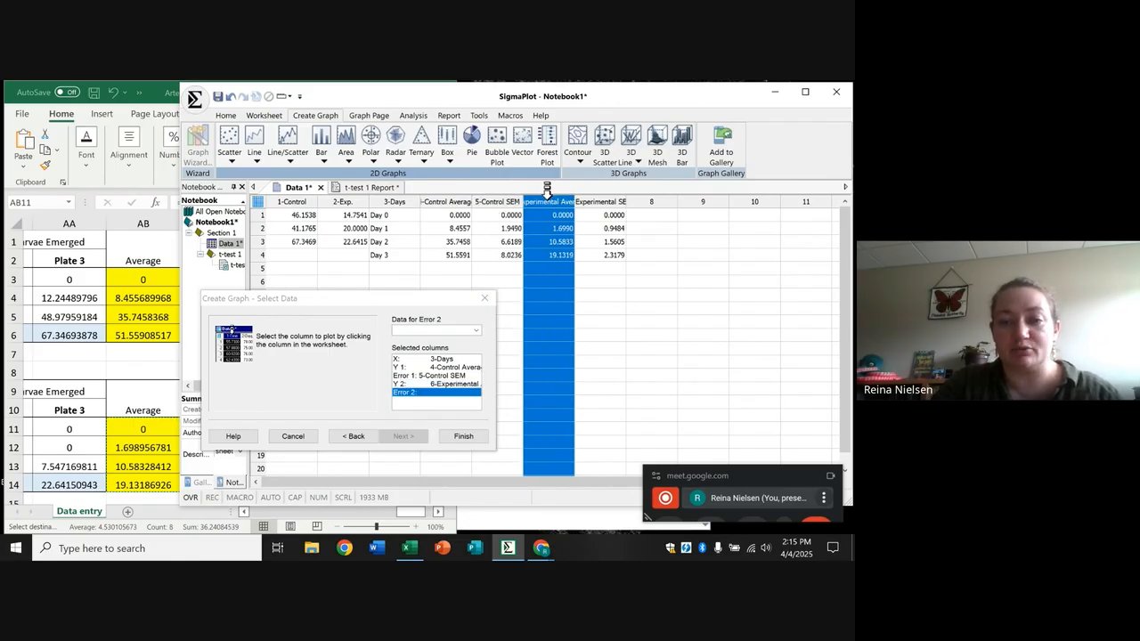
pyautogui.click(595, 194)
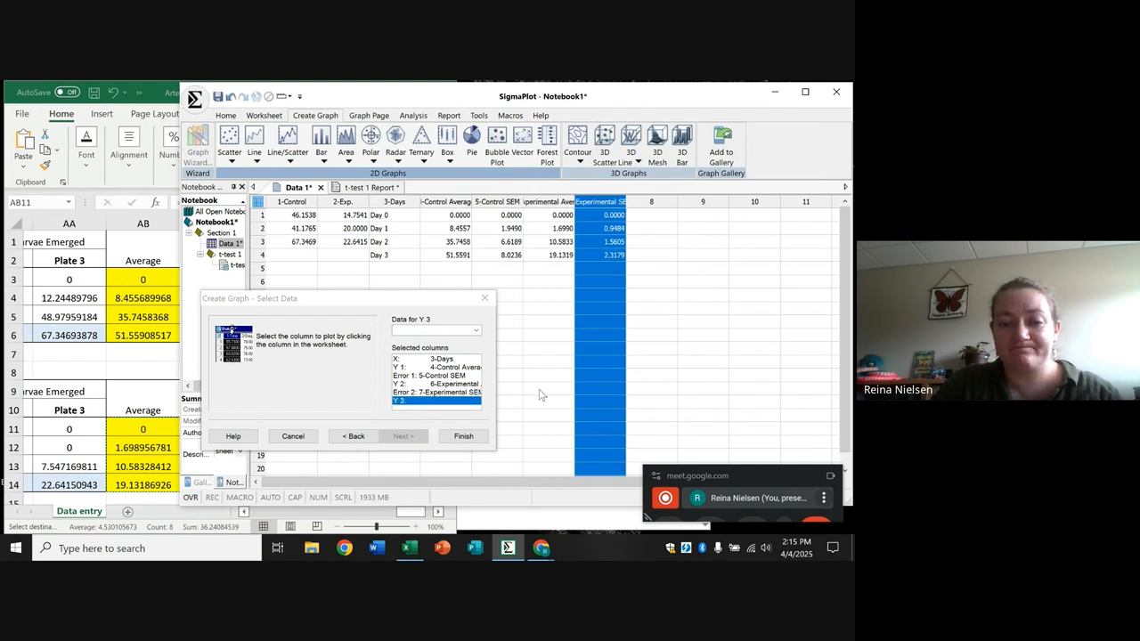
pyautogui.click(463, 437)
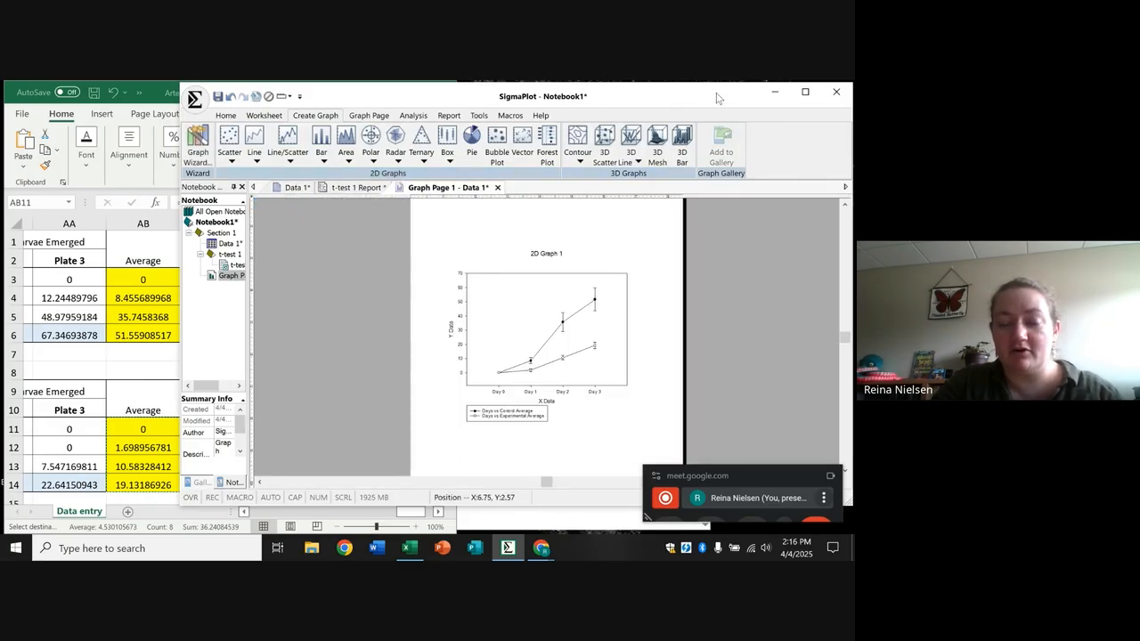
# Step: Move the graph legend from below the X axis into the empty upper-left area inside the plot frame
pyautogui.moveTo(719, 98); pyautogui.dragTo(548, 97)
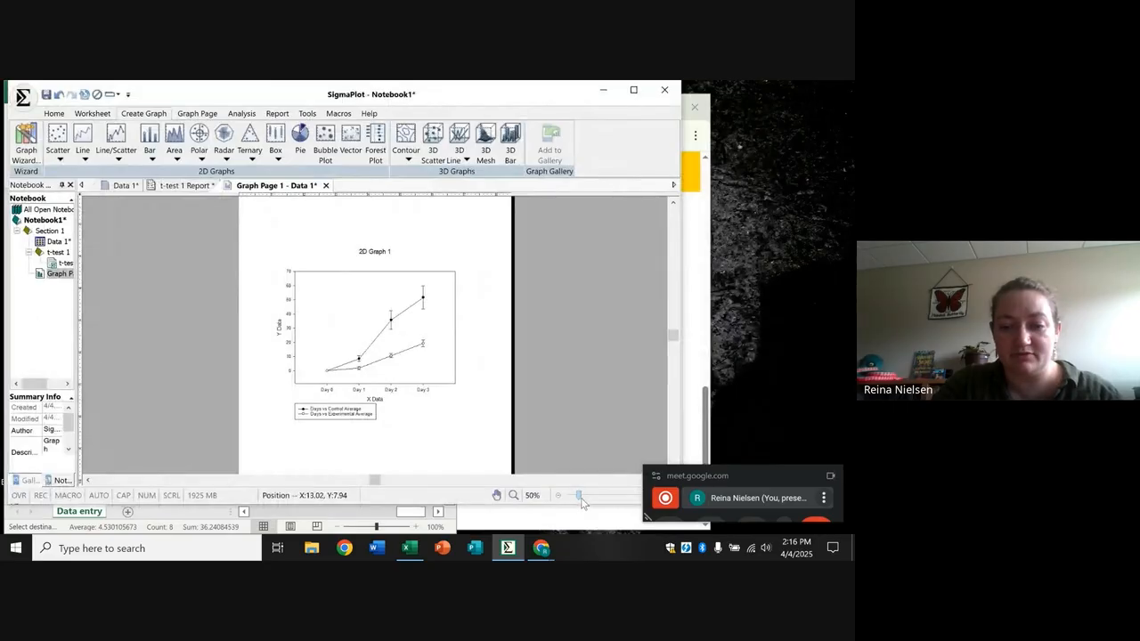
pyautogui.moveTo(580, 496); pyautogui.dragTo(583, 496)
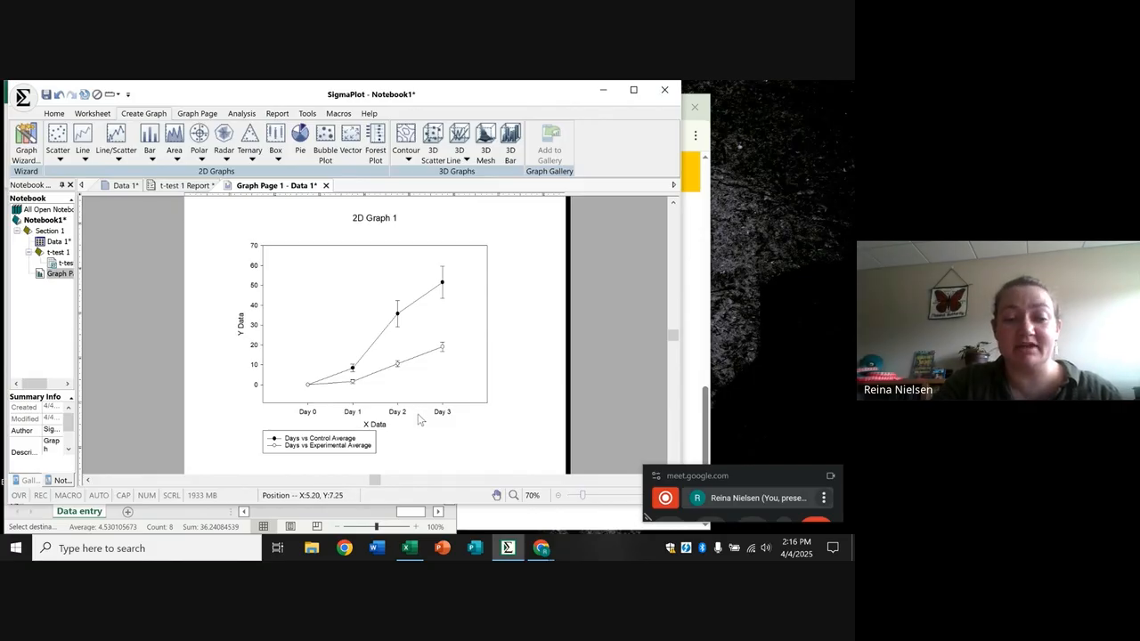
pyautogui.click(318, 440)
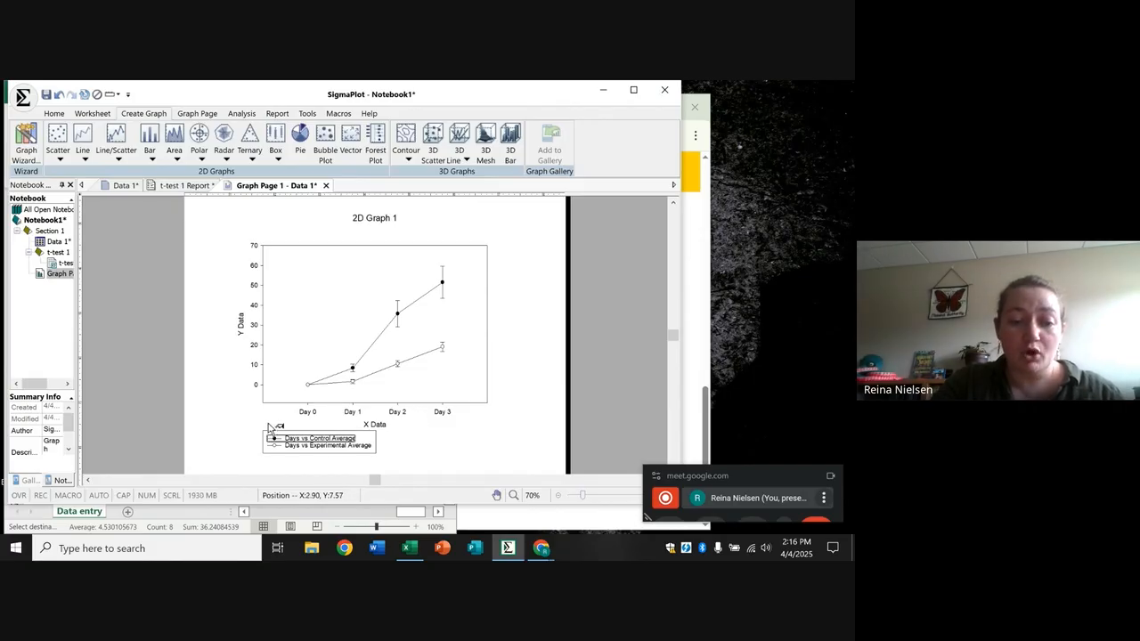
pyautogui.click(378, 449)
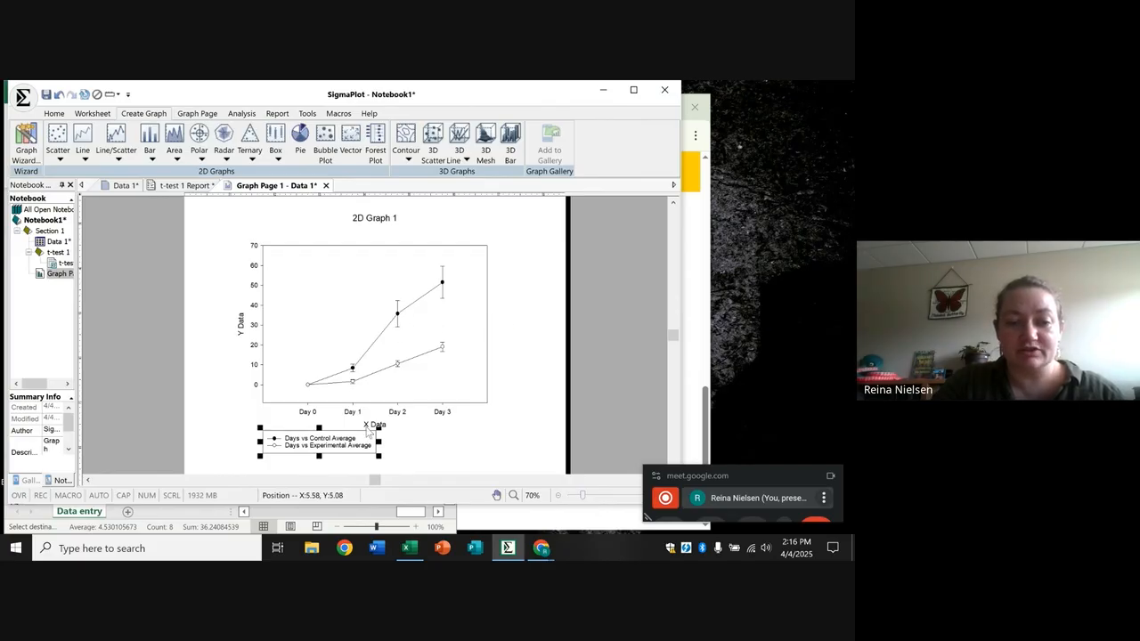
pyautogui.moveTo(368, 433); pyautogui.dragTo(378, 254)
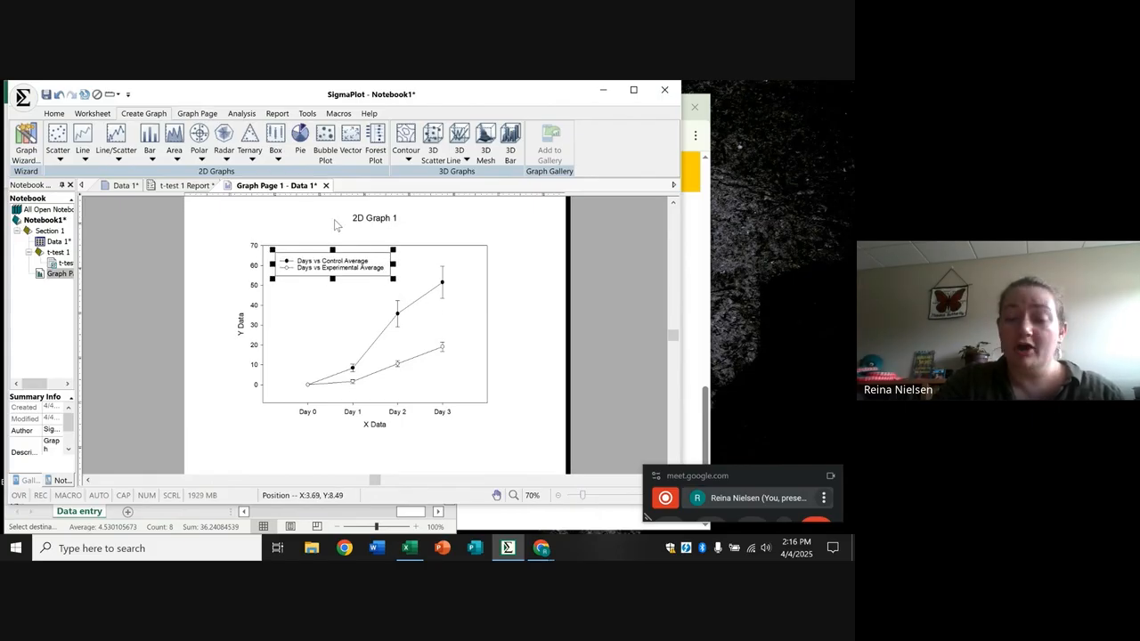
pyautogui.click(389, 225)
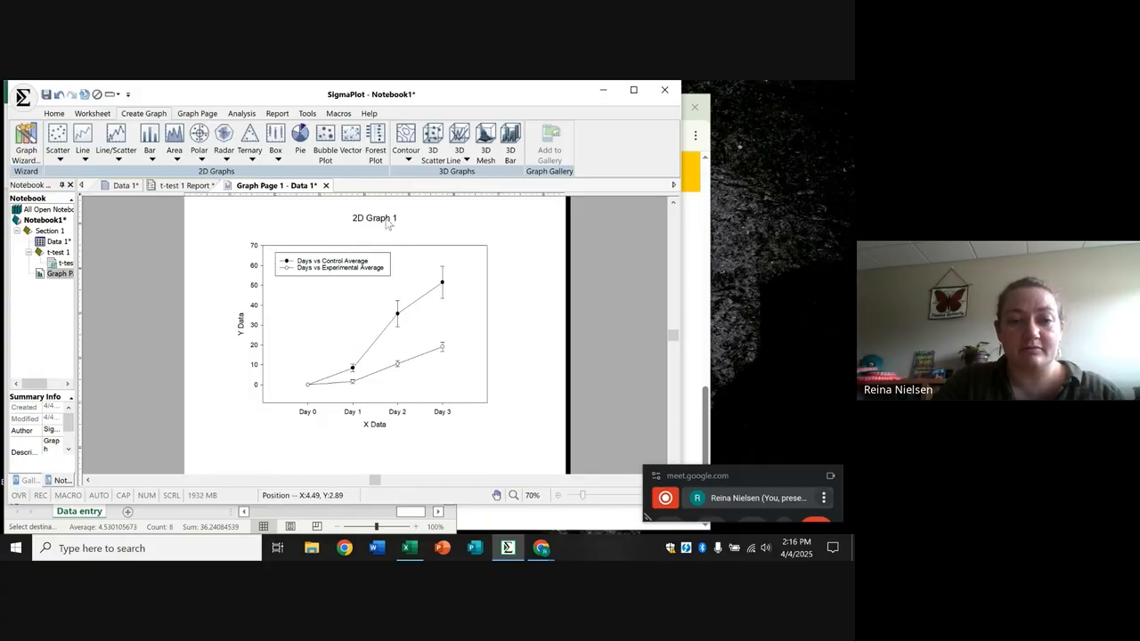
# Step: Delete the 2D Graph 1 title above the plot
pyautogui.doubleClick(389, 224)
pyautogui.press('Delete')
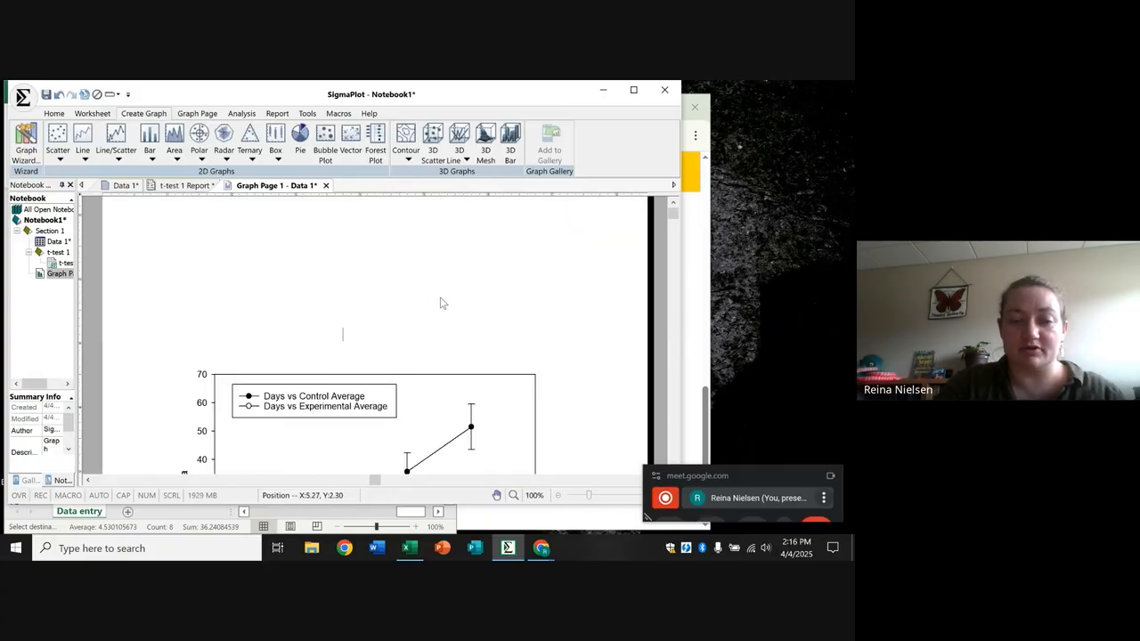
pyautogui.click(458, 352)
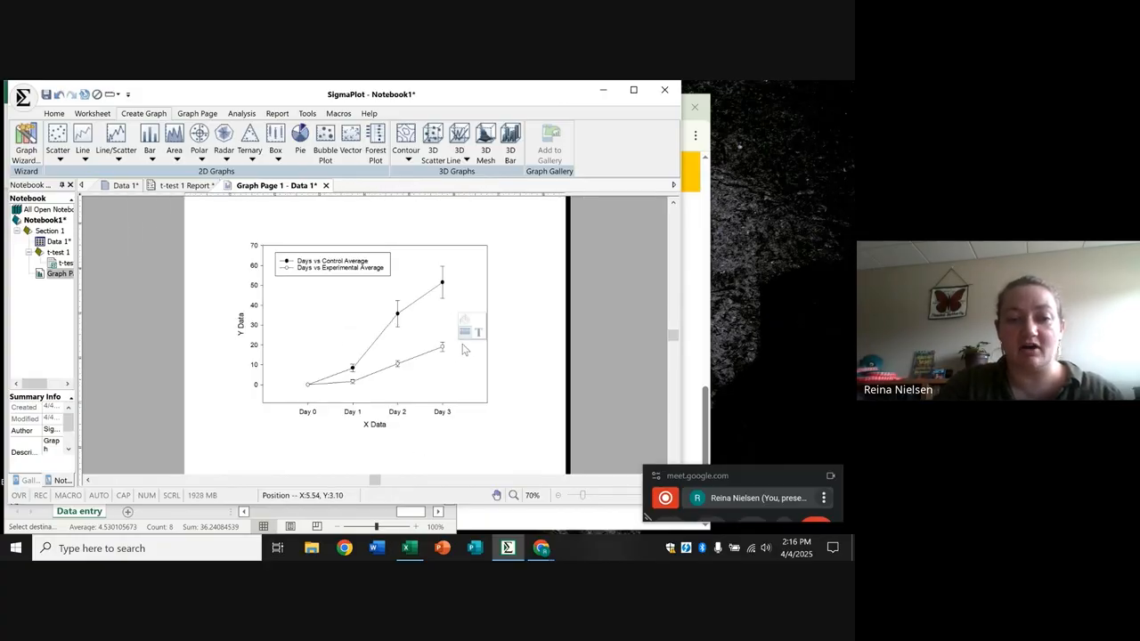
# Step: Open the X Data and Y Data axis titles for text editing, one after the other, and leave text editing
pyautogui.doubleClick(376, 425)
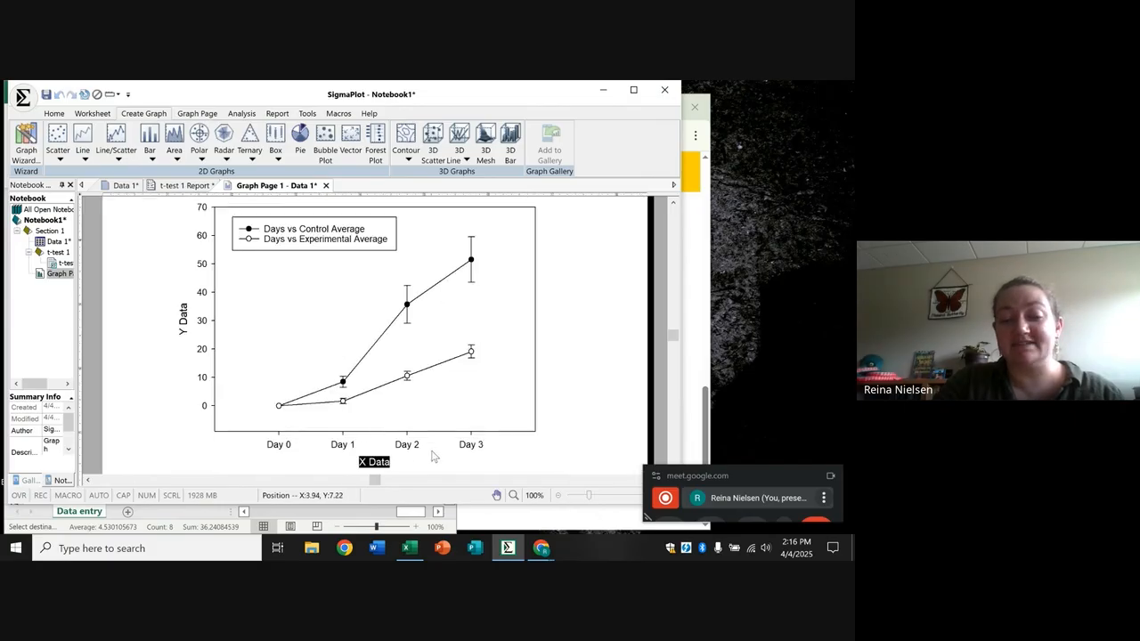
pyautogui.doubleClick(183, 325)
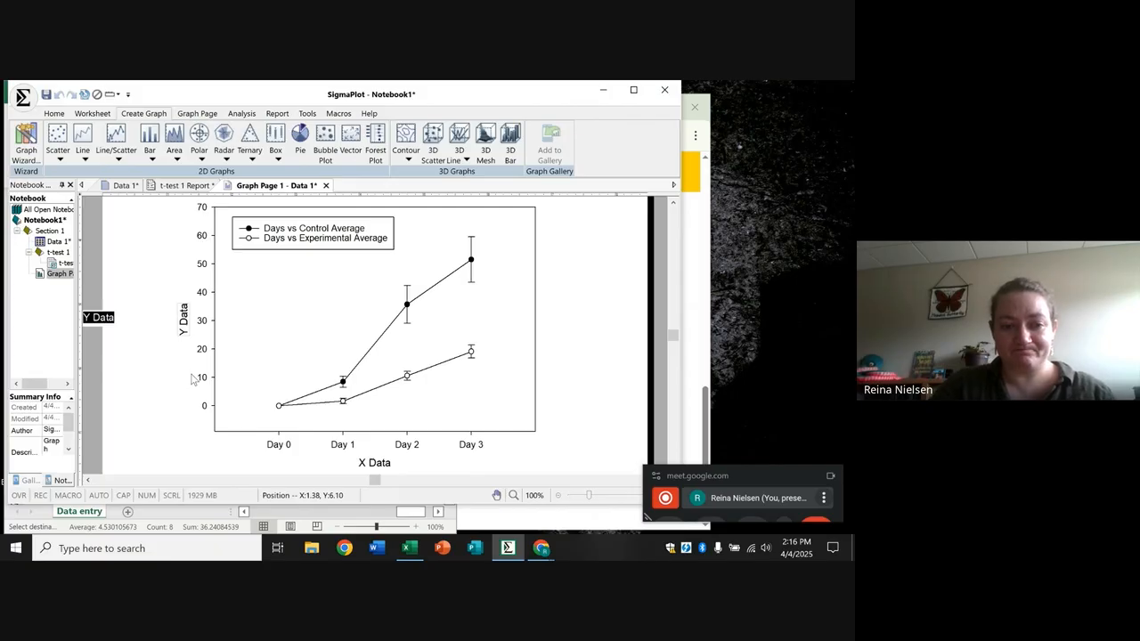
pyautogui.click(233, 358)
pyautogui.click(548, 349)
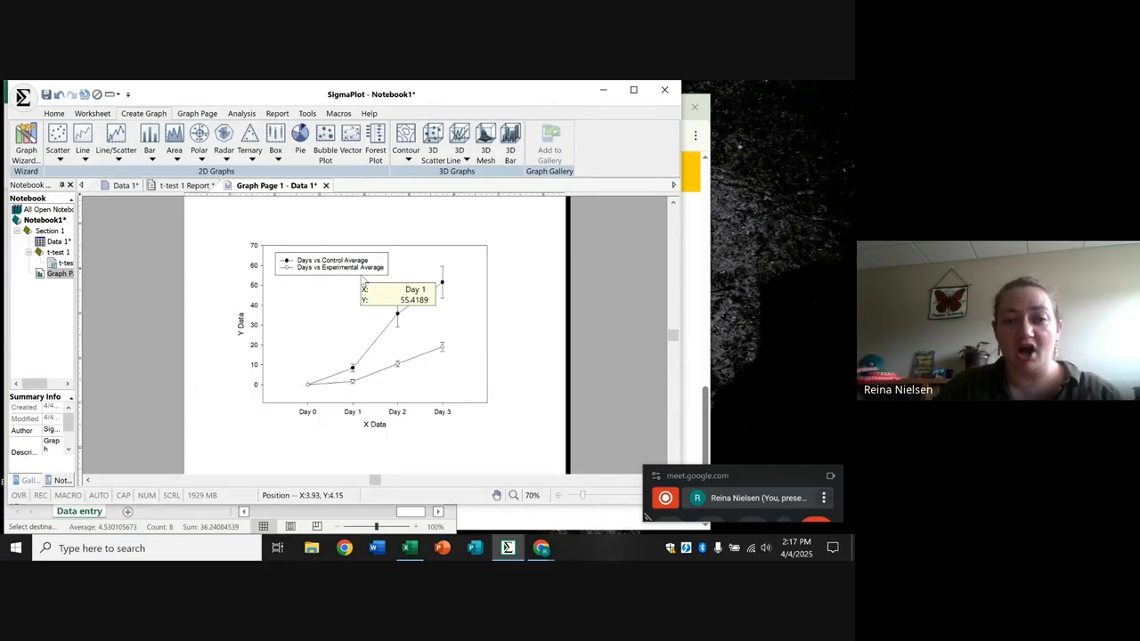
# Step: Export the graph as a JPEG named Artemia Graph to the Desktop, accepting the default size, 150 dpi and 24-bit color depth
pyautogui.click(54, 114)
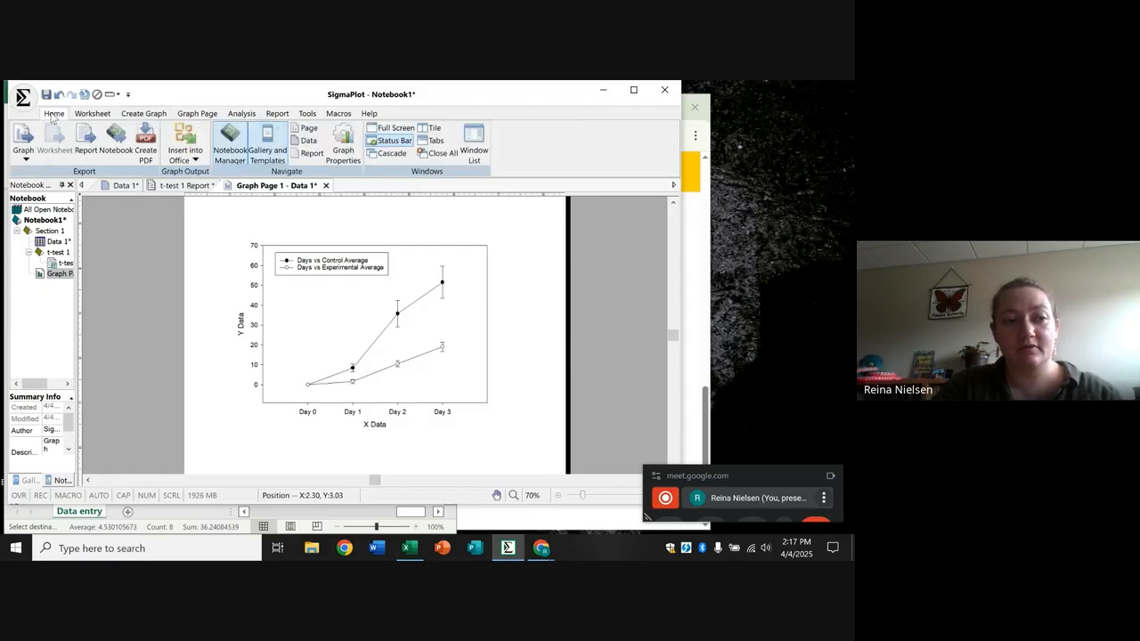
pyautogui.click(26, 157)
pyautogui.click(34, 172)
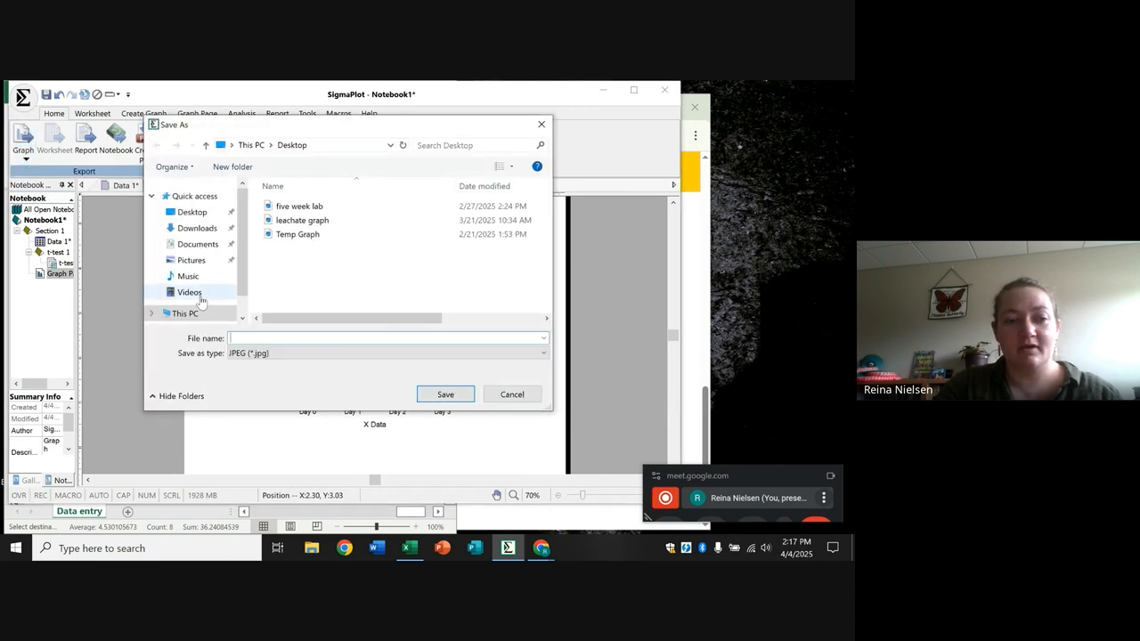
pyautogui.click(196, 214)
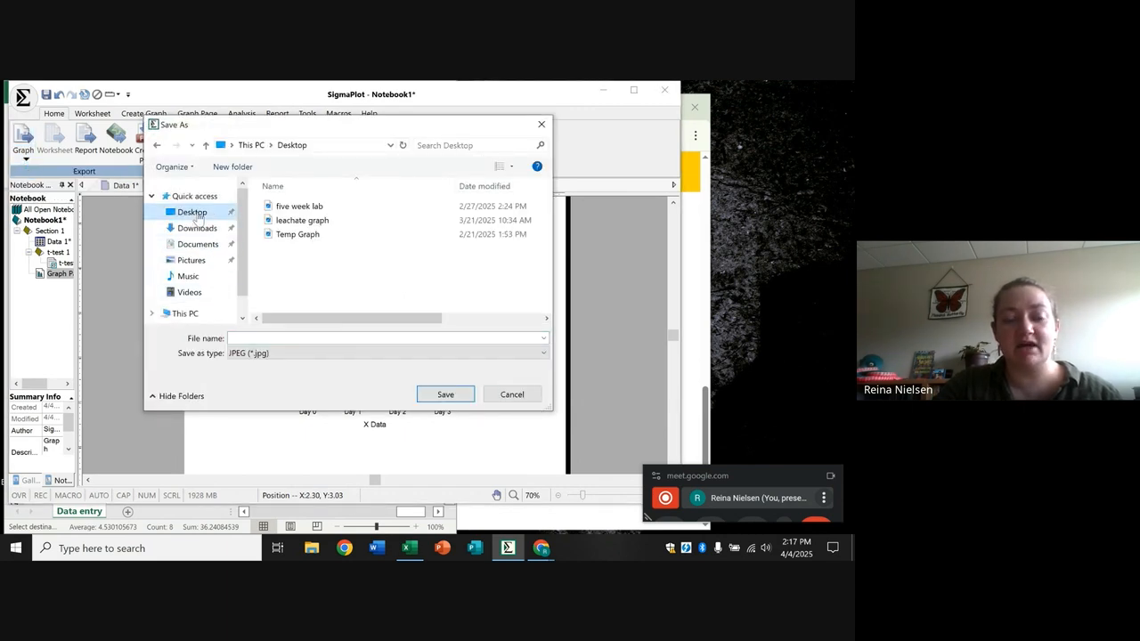
pyautogui.click(259, 338)
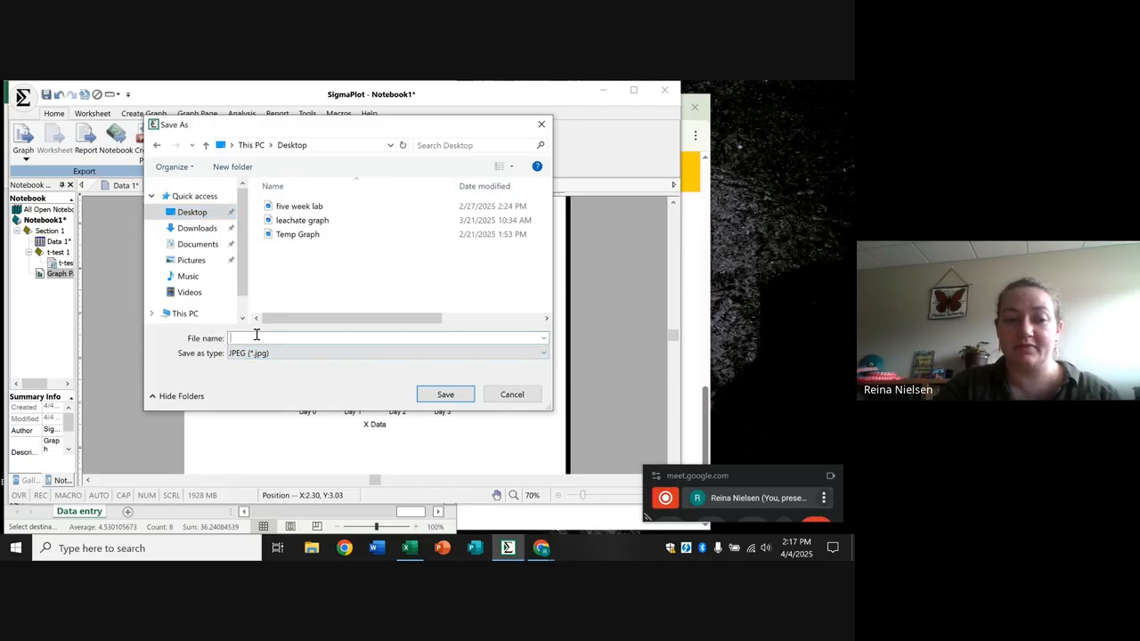
pyautogui.write('A')
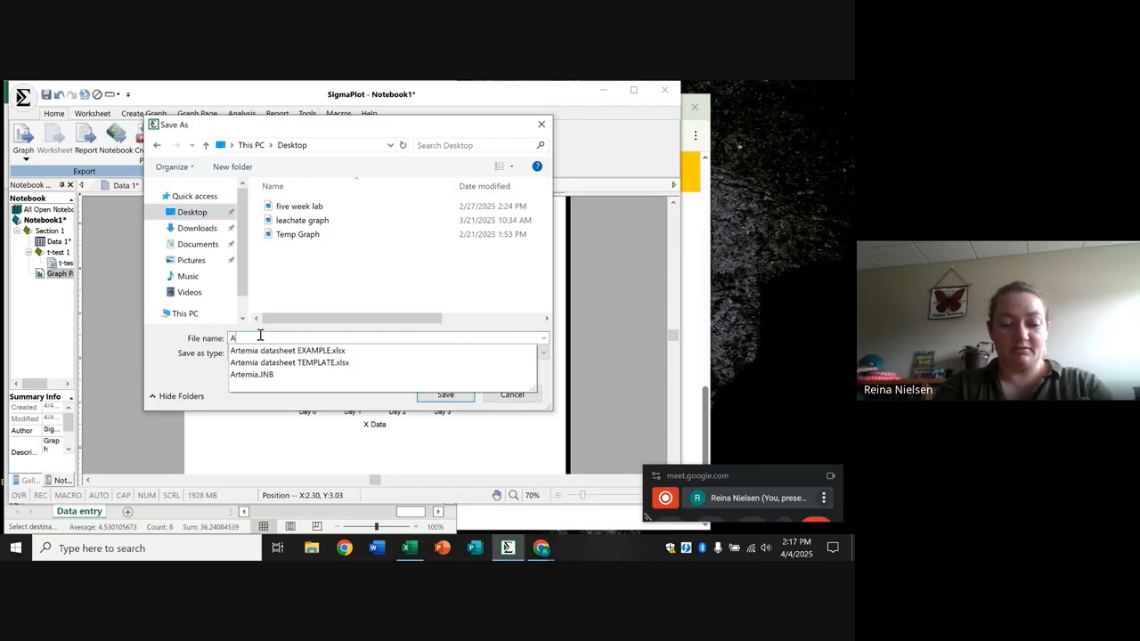
pyautogui.write('rtemi')
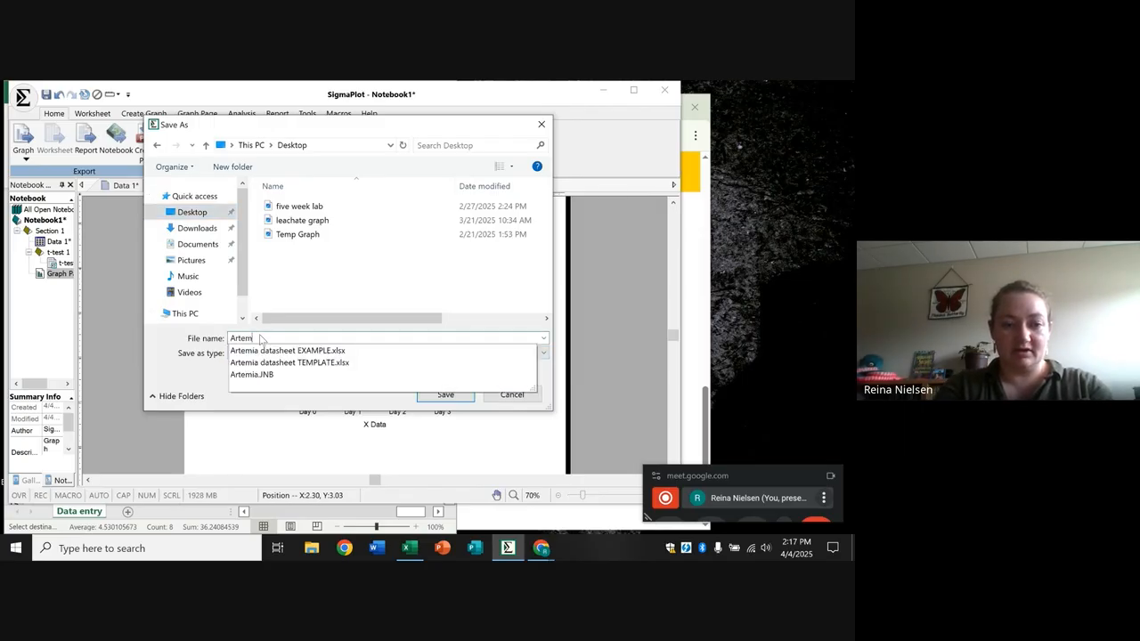
pyautogui.write('a')
pyautogui.press('BackSpace')
pyautogui.write('ia G')
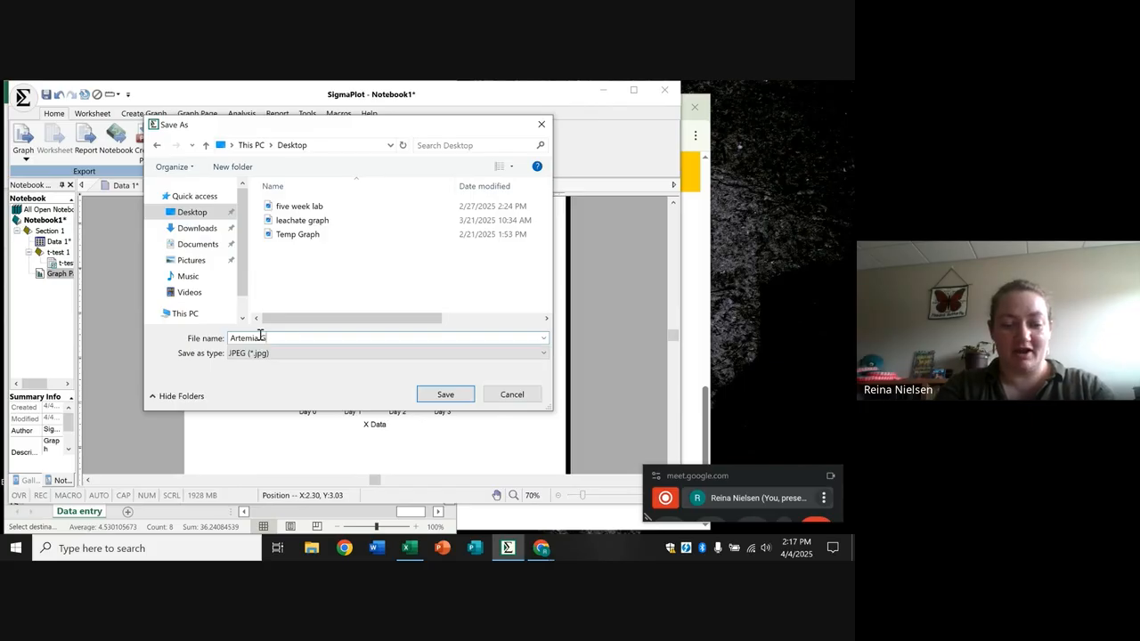
pyautogui.write('raph')
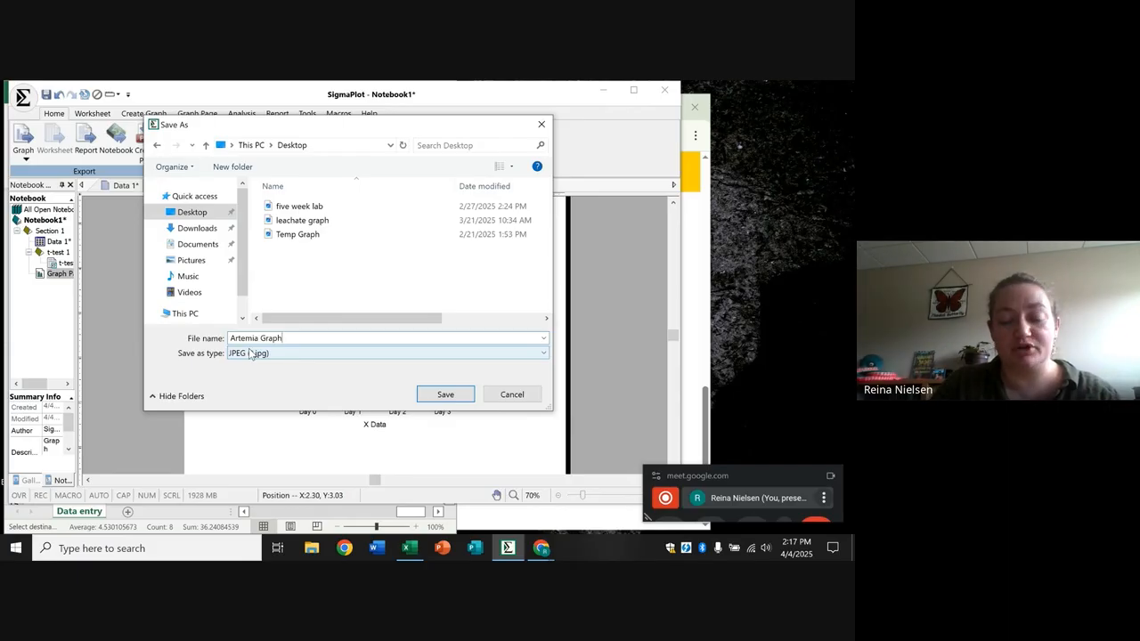
pyautogui.click(440, 402)
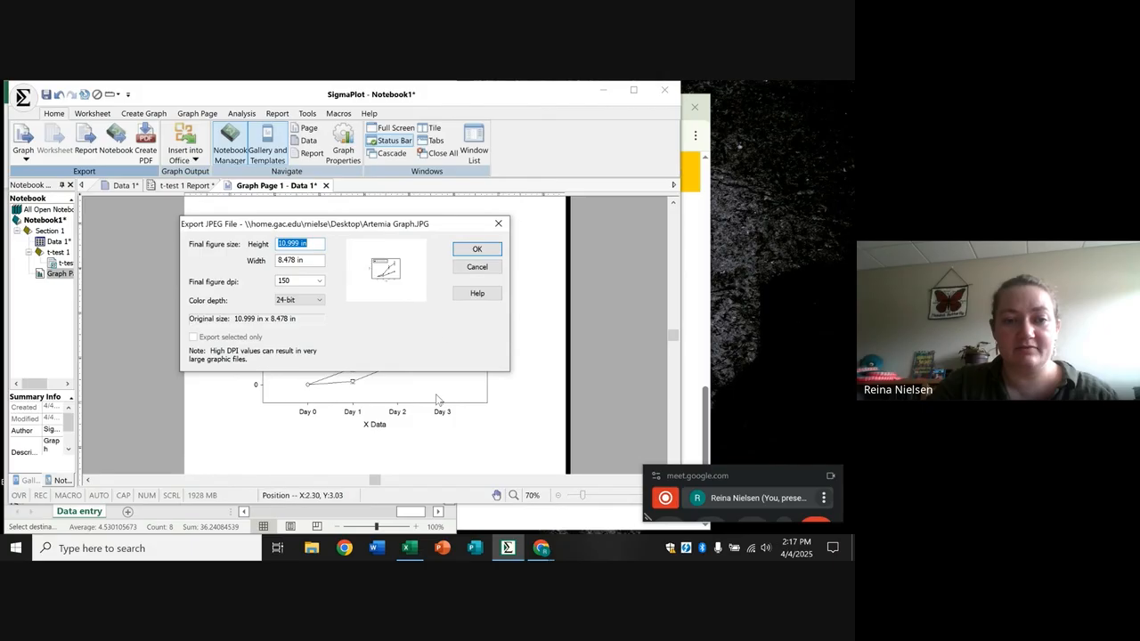
pyautogui.click(477, 250)
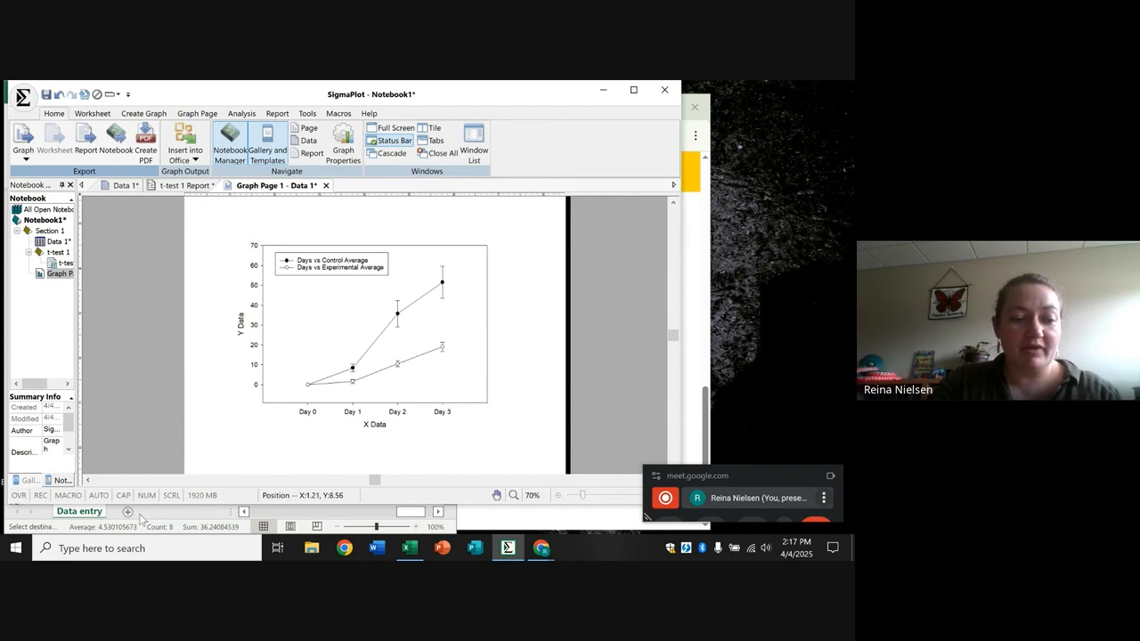
# Step: Switch to Snipping Tool and capture a new snip of the whole graph, including its legend and axis labels
pyautogui.click(120, 548)
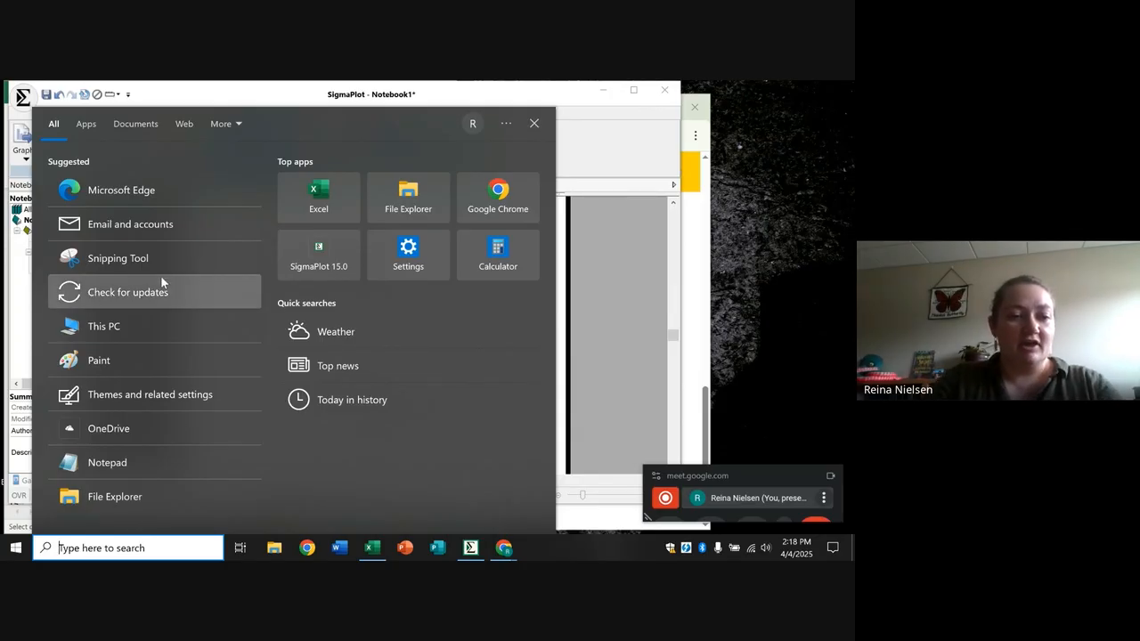
pyautogui.click(109, 259)
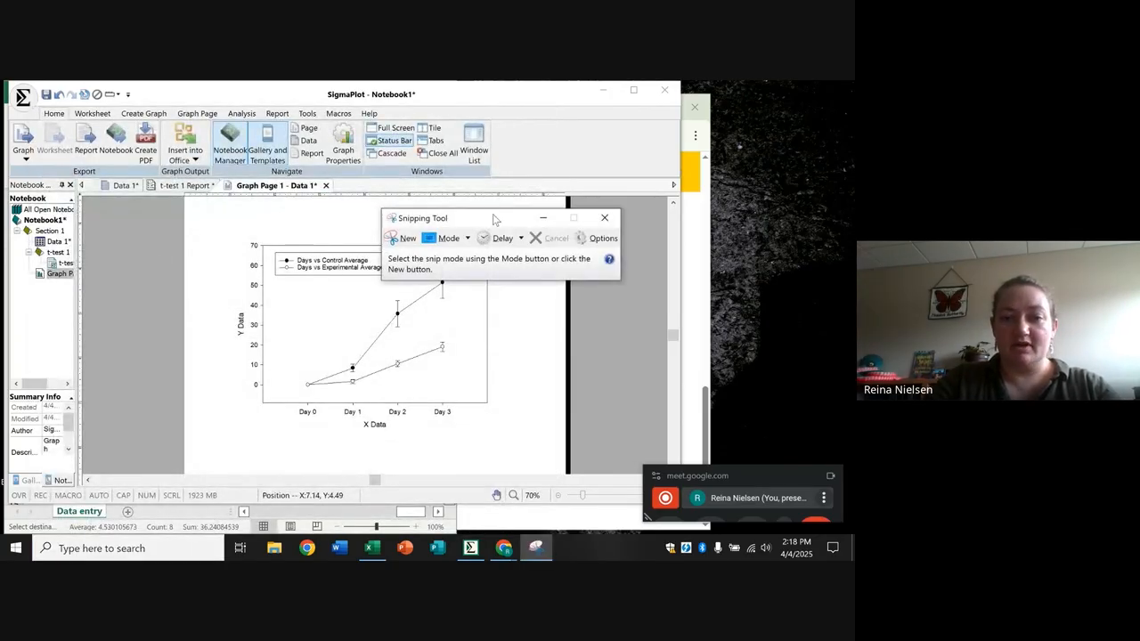
pyautogui.moveTo(481, 218); pyautogui.dragTo(675, 123)
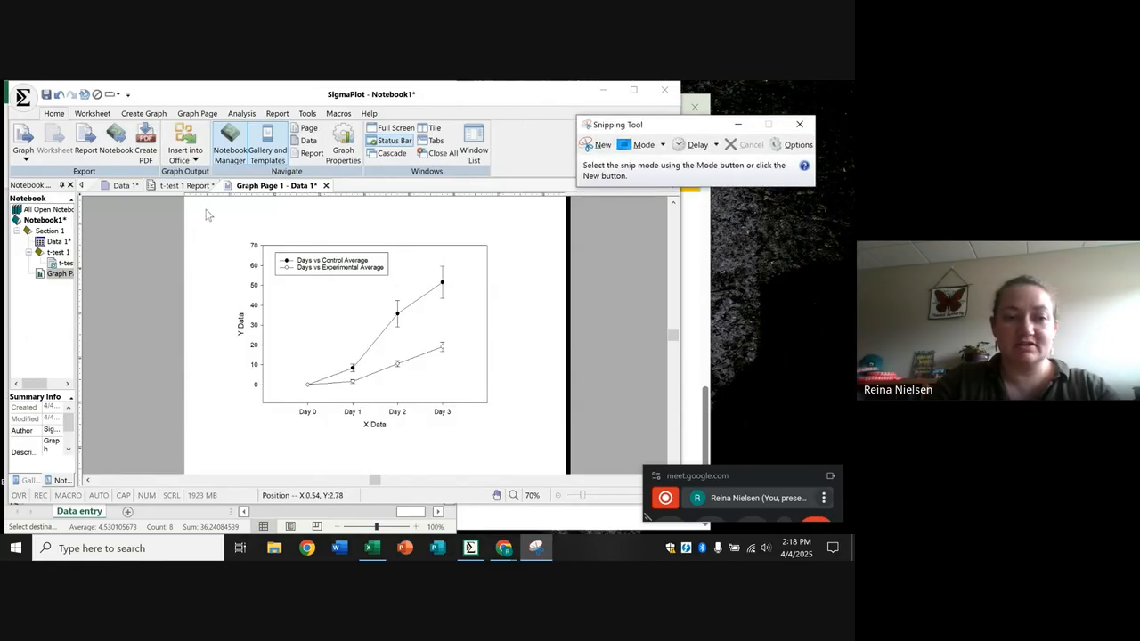
pyautogui.moveTo(206, 212); pyautogui.dragTo(527, 456)
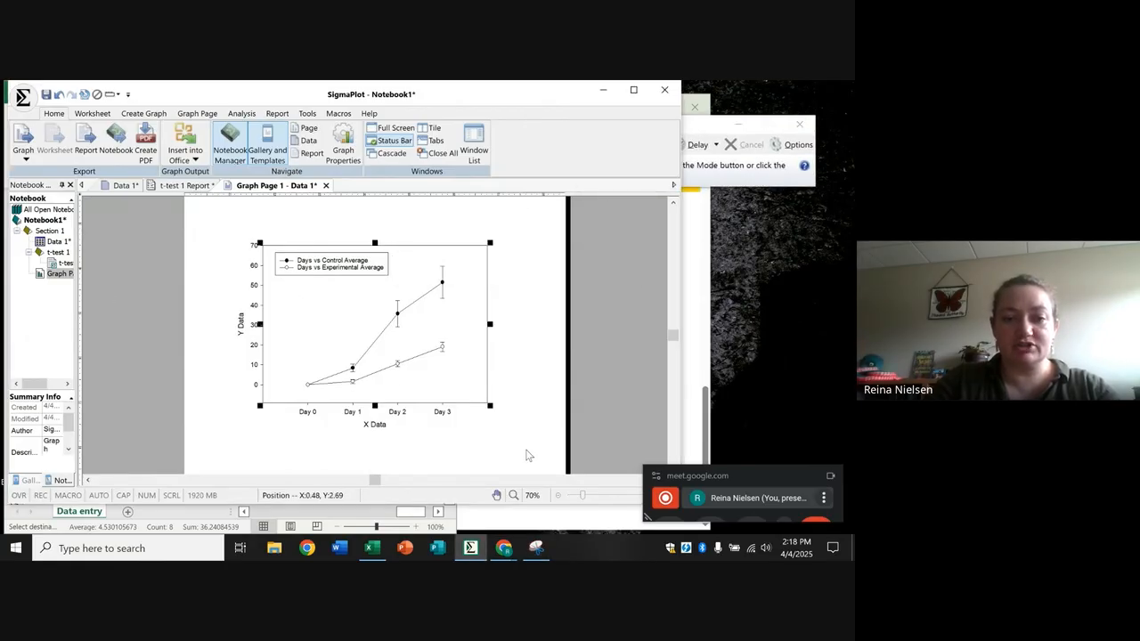
pyautogui.click(712, 134)
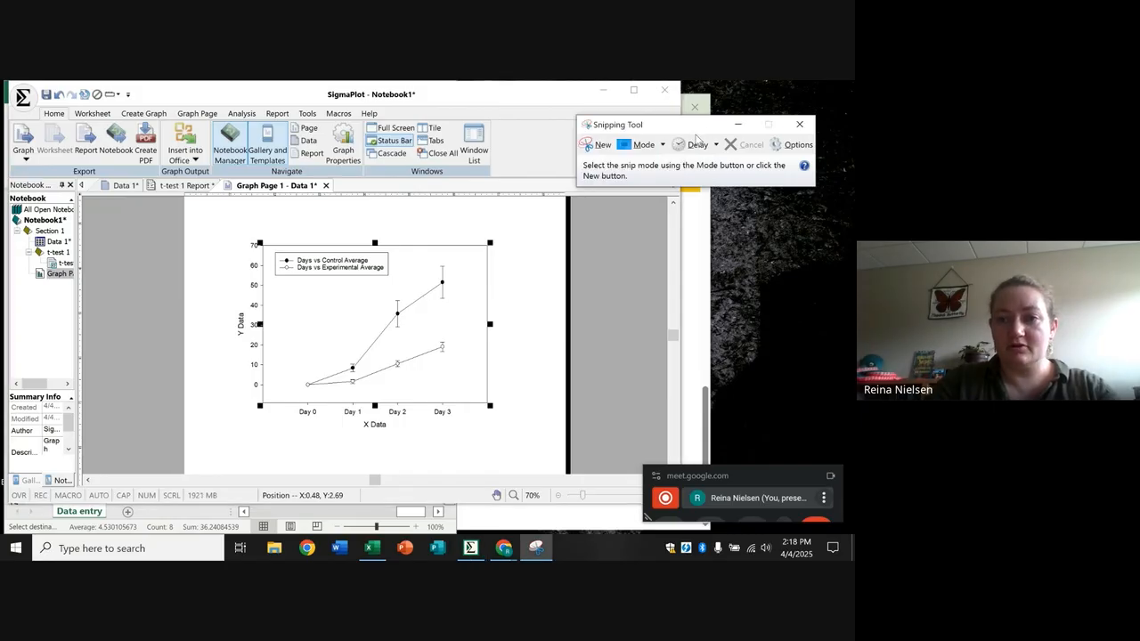
pyautogui.click(596, 143)
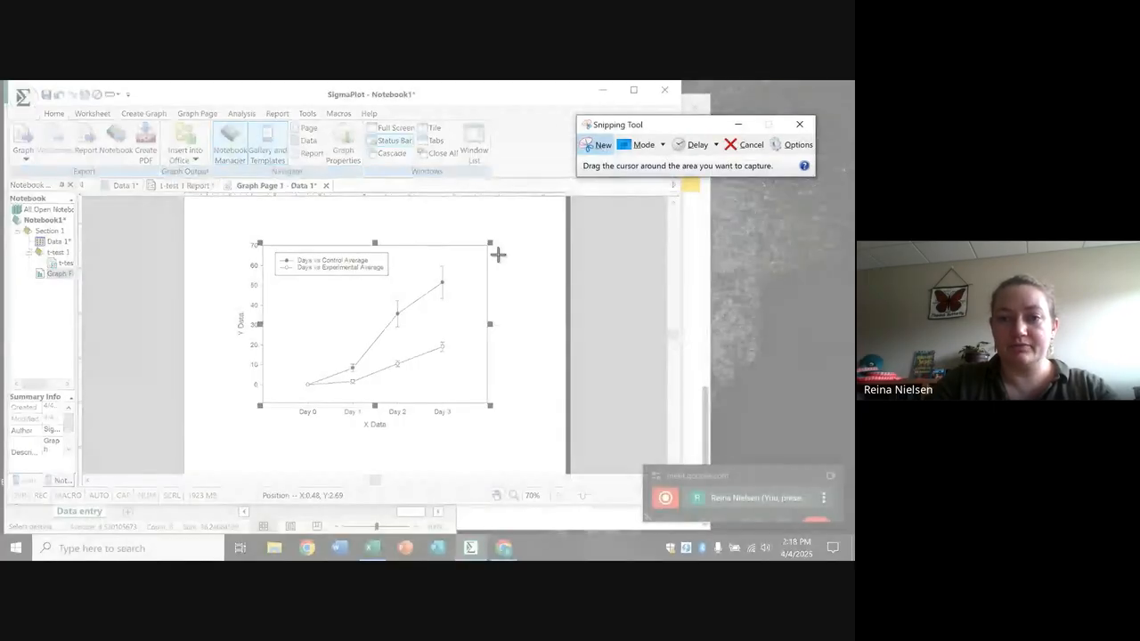
pyautogui.moveTo(220, 215); pyautogui.dragTo(529, 441)
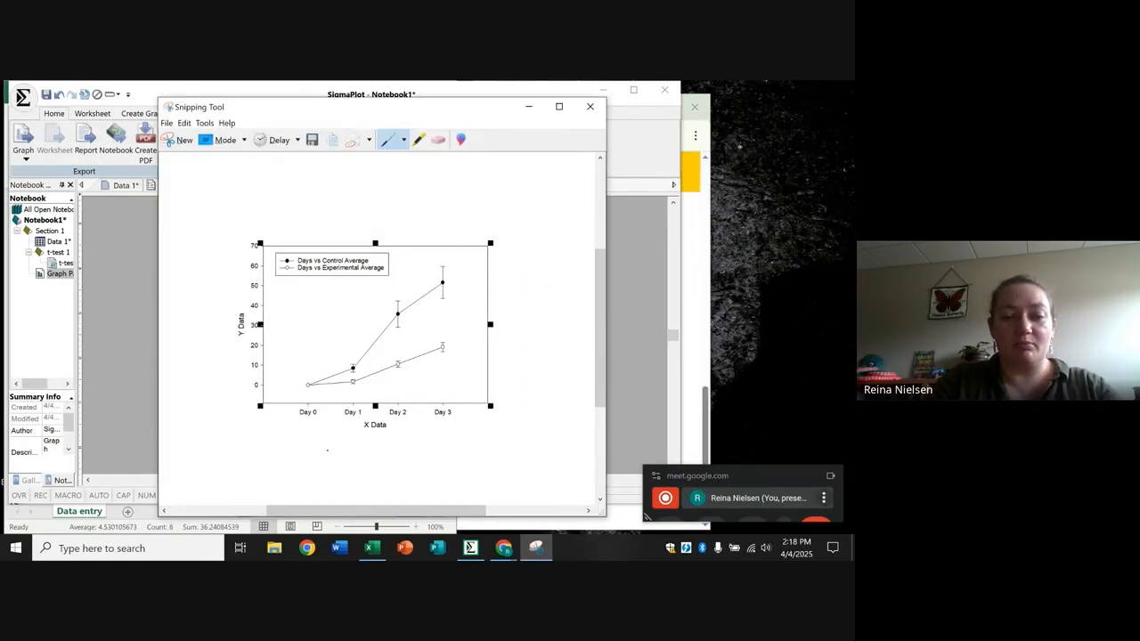
# Step: View the save options for the snip, including folder, file name and file type, and dismiss them
pyautogui.click(167, 122)
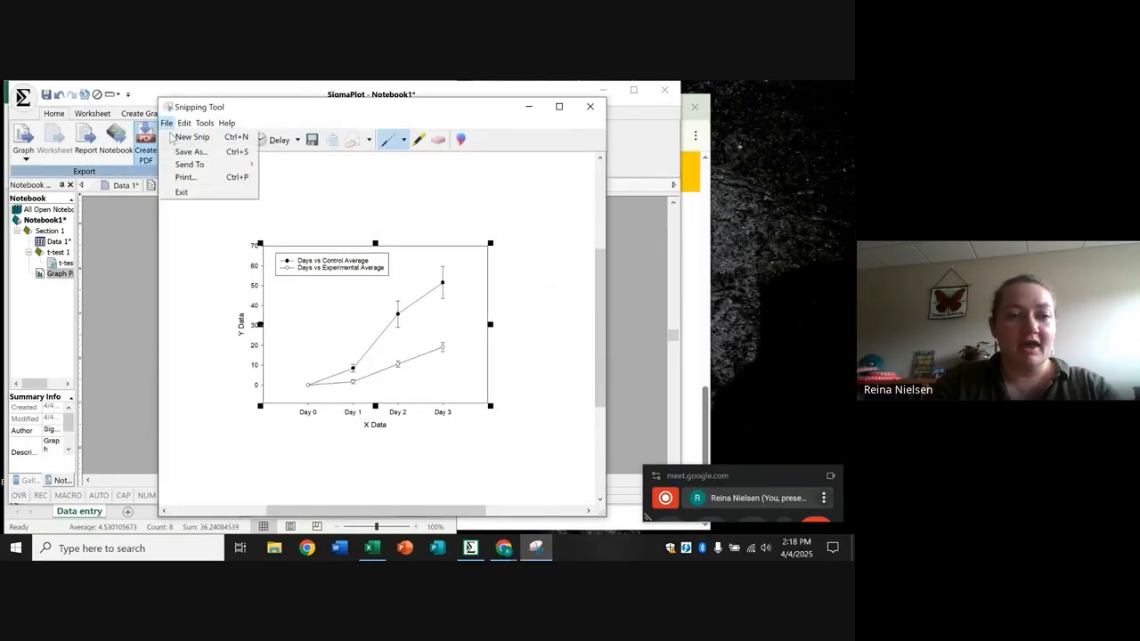
pyautogui.click(183, 152)
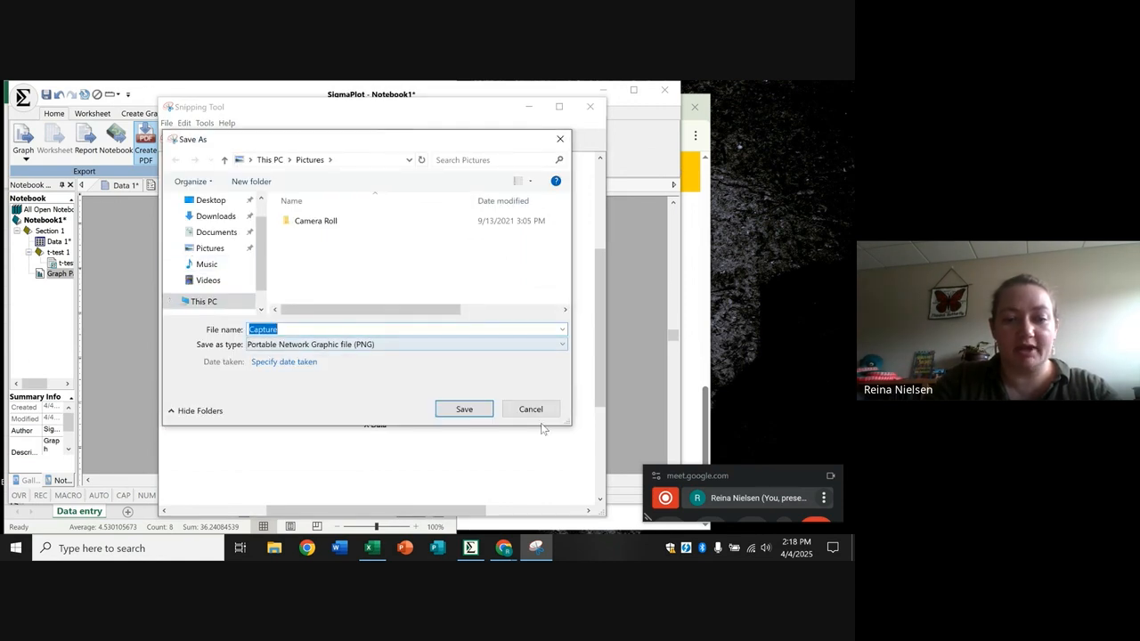
pyautogui.click(530, 410)
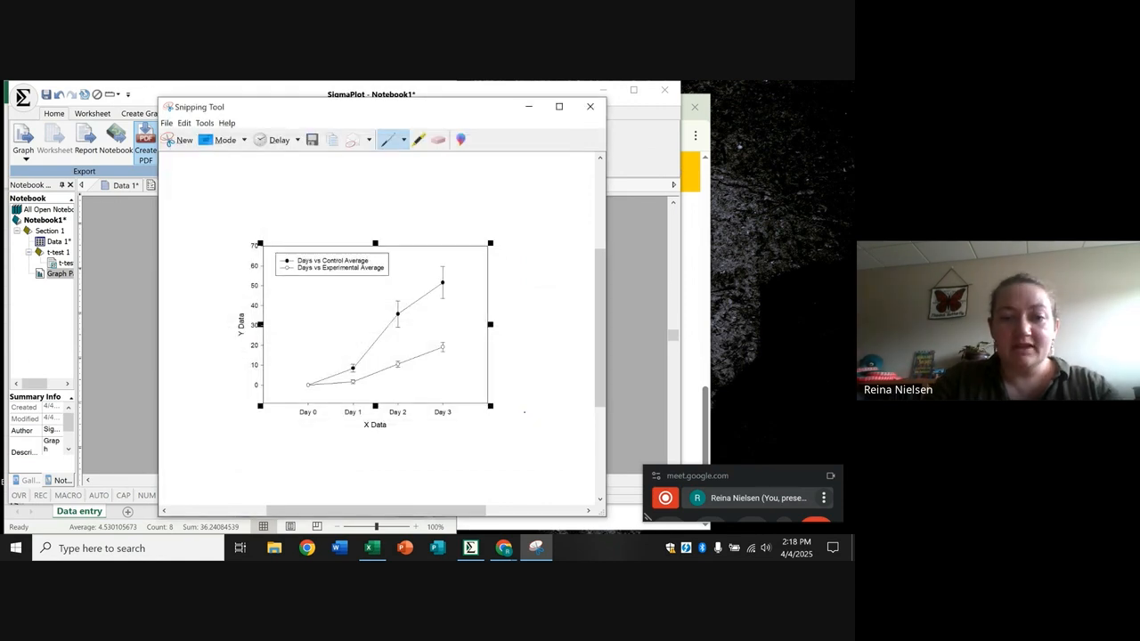